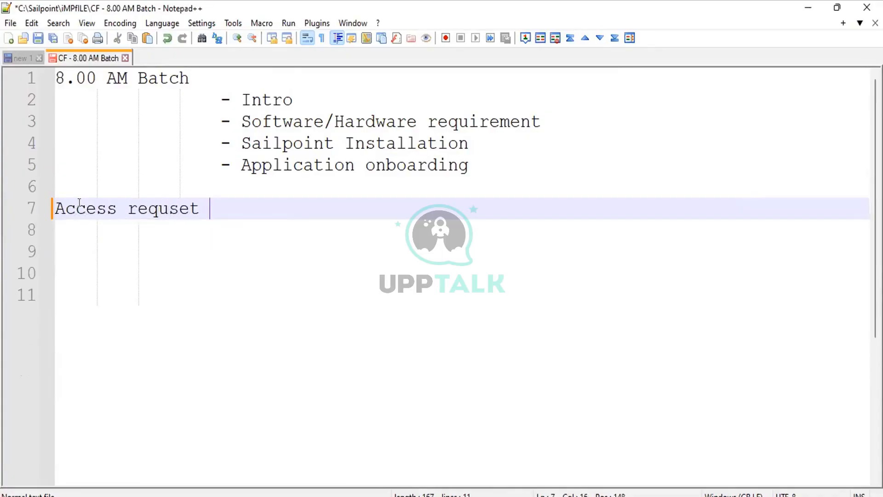
Complete the heading in the batch notes so that it reads "Access request :", correcting the misspelled word.
{"action": "type", "text": ":"}
{"action": "left_click", "coordinate": [188, 209]}
{"action": "key", "text": "BackSpace"}
{"action": "key", "text": "BackSpace"}
{"action": "type", "text": "es"}
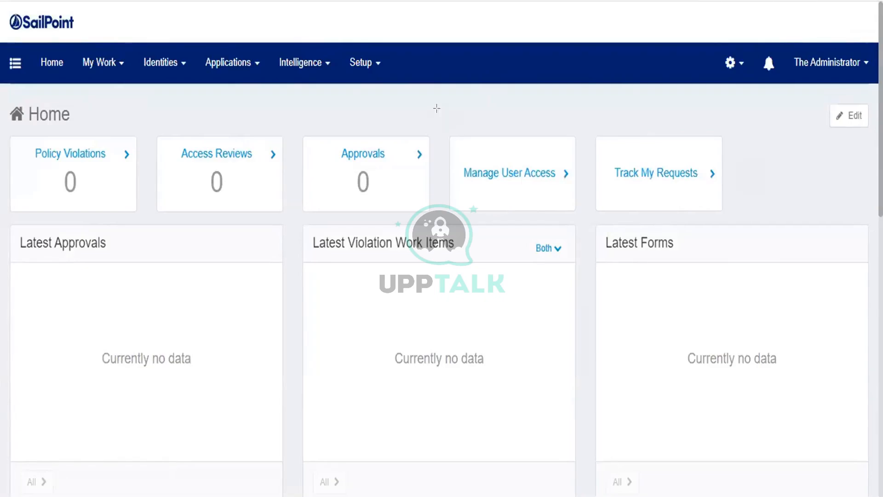
In SailPoint, examine the Manage User Access and Track My Requests cards, the Lifecycle Events and Batch Requests options, and the Lifecycle Manager entry.
{"action": "left_click_drag", "start_coordinate": [440, 110], "coordinate": [748, 228]}
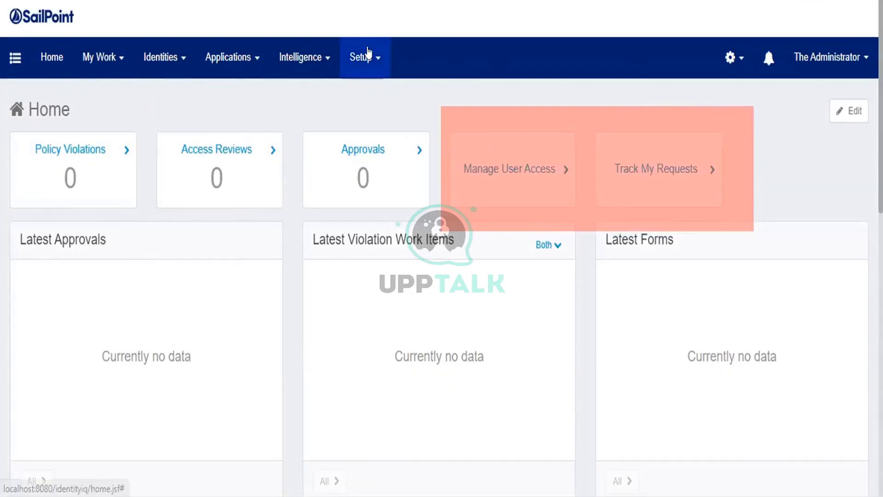
{"action": "left_click", "coordinate": [363, 63]}
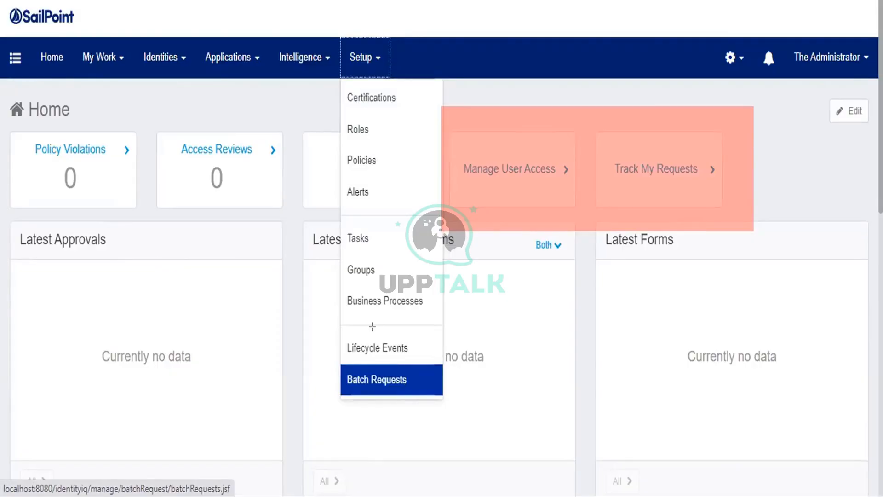
{"action": "left_click_drag", "start_coordinate": [341, 325], "coordinate": [444, 393]}
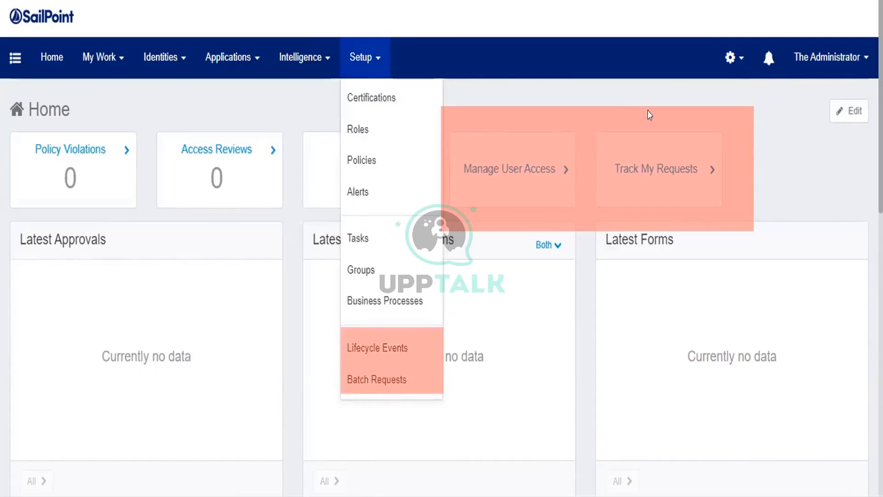
{"action": "left_click", "coordinate": [730, 71]}
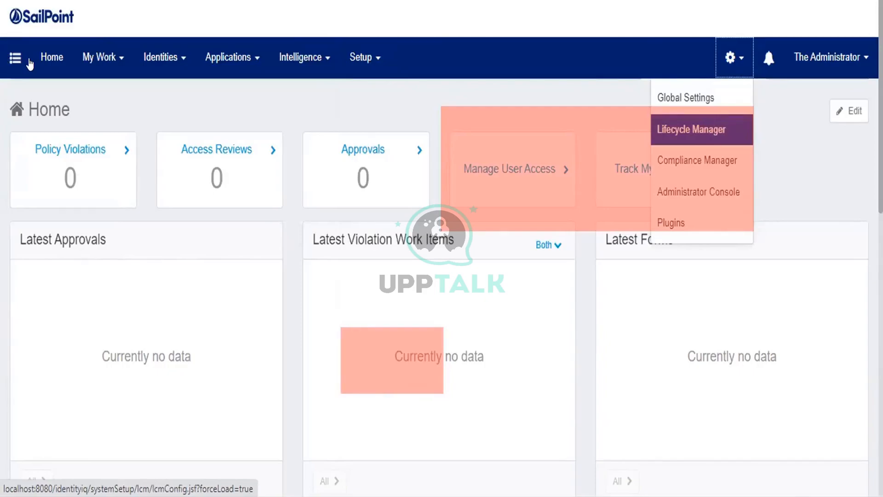
Check the SailPoint quick-link navigation, and return to the Access request line in the Notepad++ notes.
{"action": "left_click", "coordinate": [15, 57]}
{"action": "left_click", "coordinate": [90, 144]}
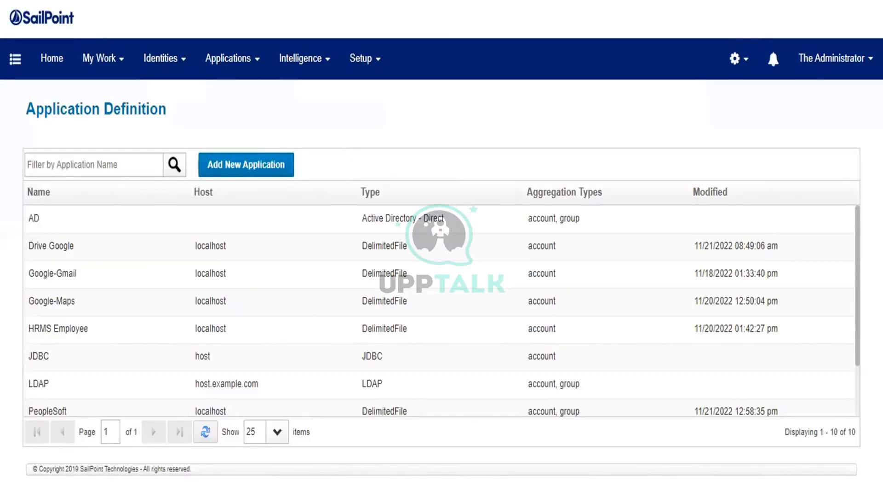
{"action": "left_click", "coordinate": [547, 495]}
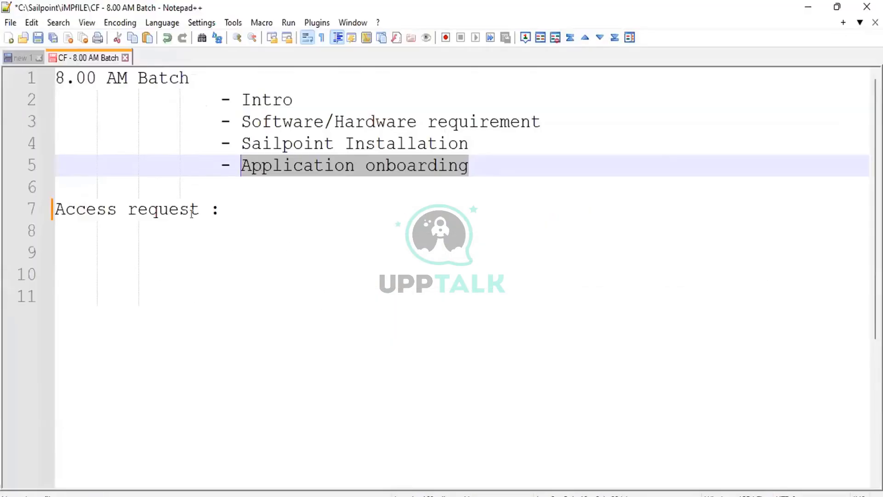
{"action": "left_click", "coordinate": [34, 210]}
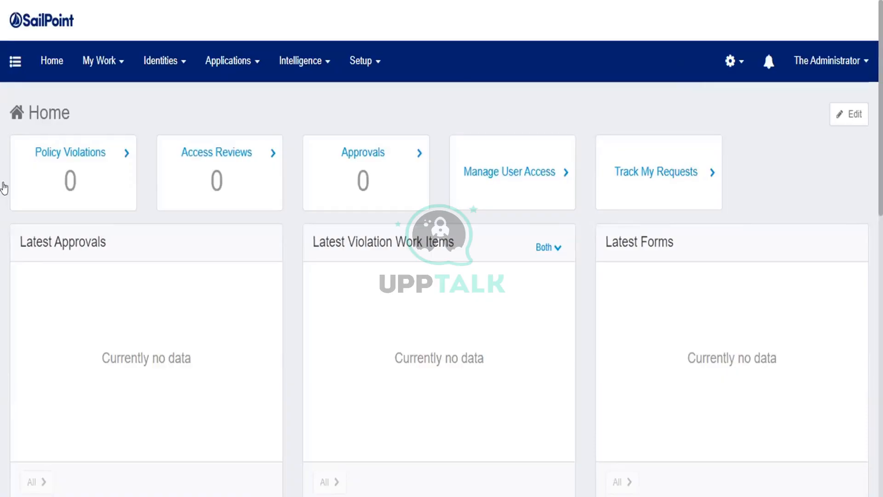
Inspect the Quick Links cards in the SailPoint home page's edit mode, and leave it without saving changes.
{"action": "left_click", "coordinate": [837, 114]}
{"action": "left_click_drag", "start_coordinate": [4, 177], "coordinate": [137, 180]}
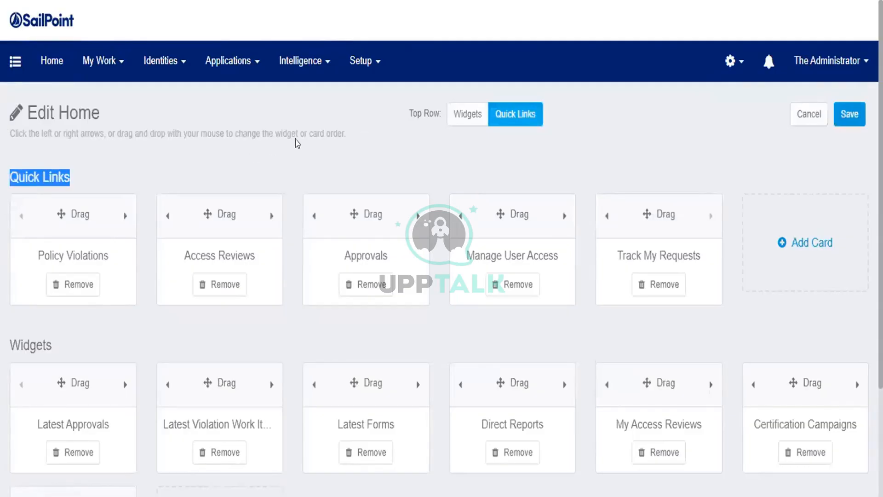
{"action": "left_click", "coordinate": [801, 111]}
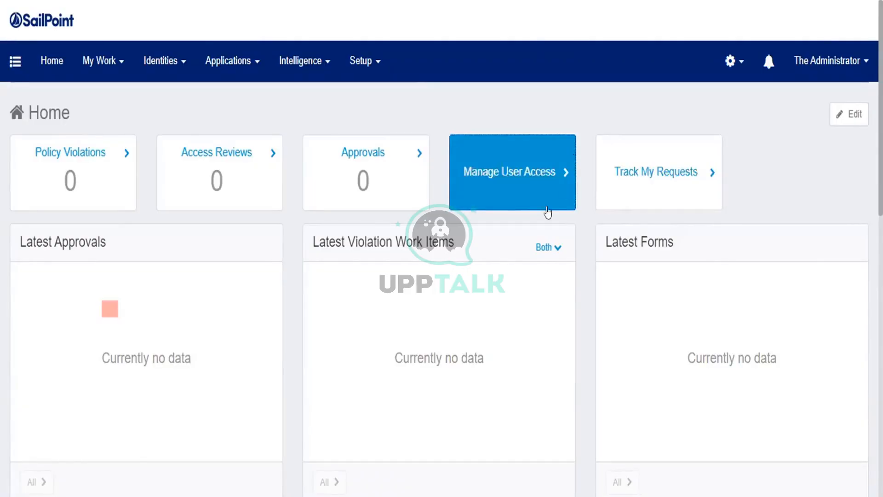
Open Manage User Access from the SailPoint home page.
{"action": "left_click", "coordinate": [505, 162]}
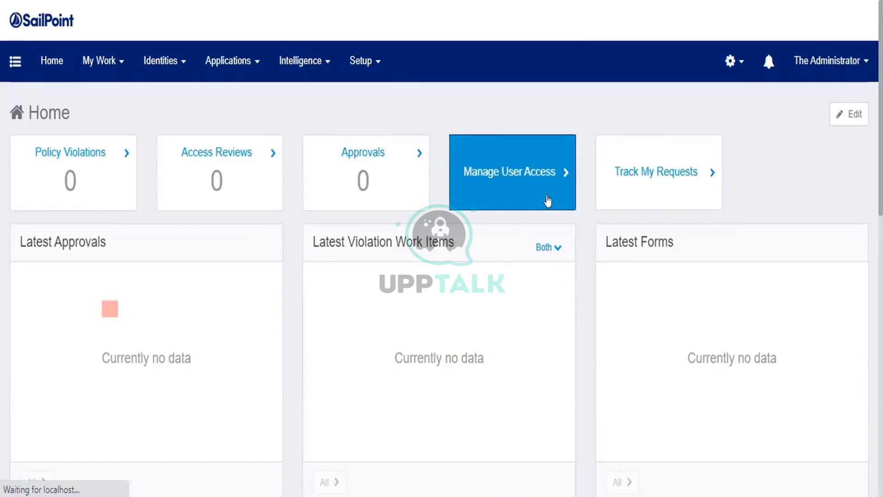
{"action": "left_click", "coordinate": [500, 187]}
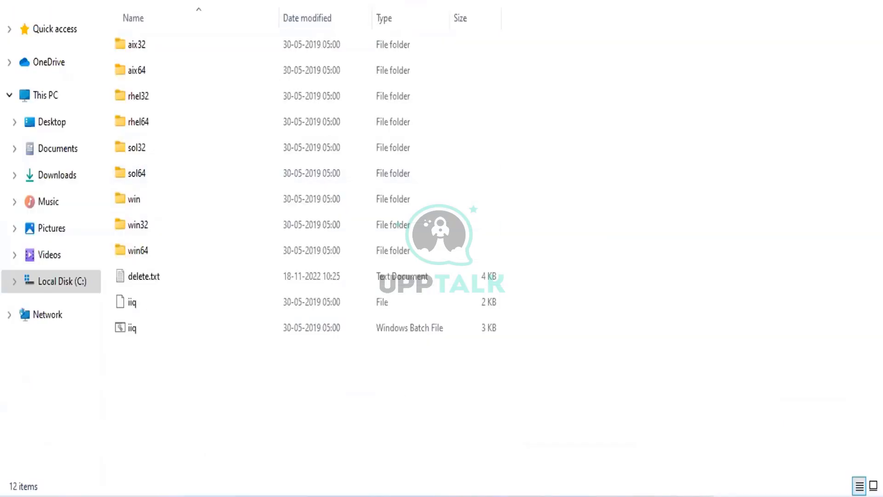
In File Explorer, go up from the bin folder and open the config folder inside WEB-INF.
{"action": "key", "text": "alt+Up"}
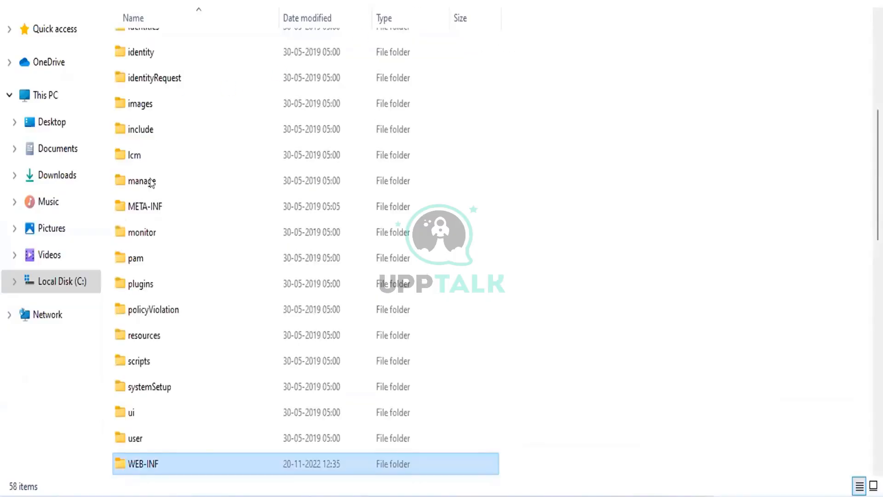
{"action": "double_click", "coordinate": [159, 463]}
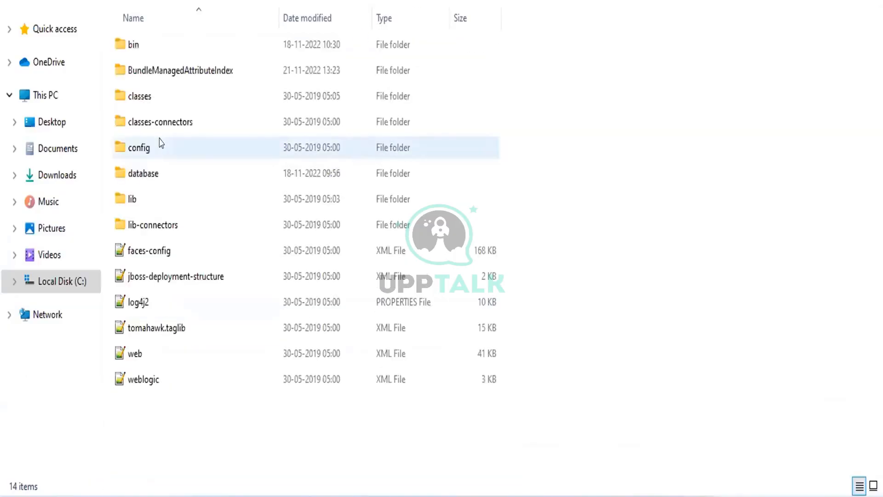
{"action": "left_click", "coordinate": [156, 144]}
{"action": "double_click", "coordinate": [157, 145]}
Locate the init and init-lcm XML files in the config folder.
{"action": "scroll", "coordinate": [217, 227], "scroll_direction": "down", "scroll_amount": 2}
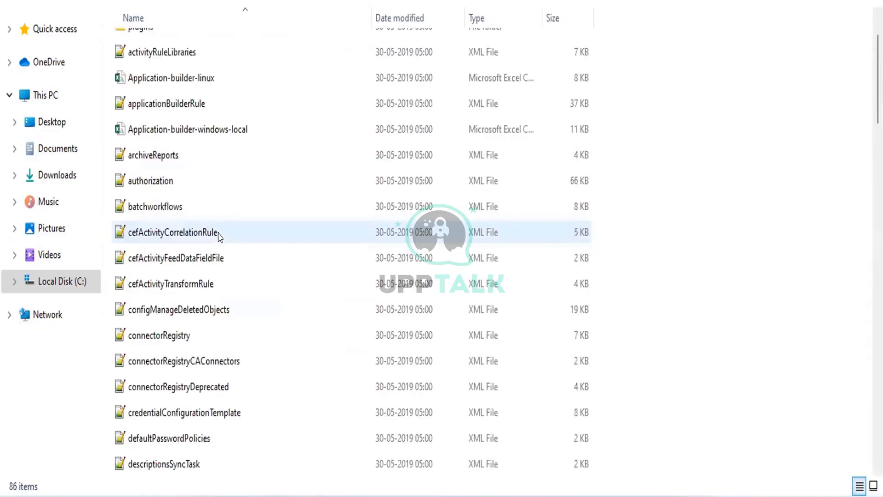
{"action": "scroll", "coordinate": [210, 308], "scroll_direction": "down", "scroll_amount": 8}
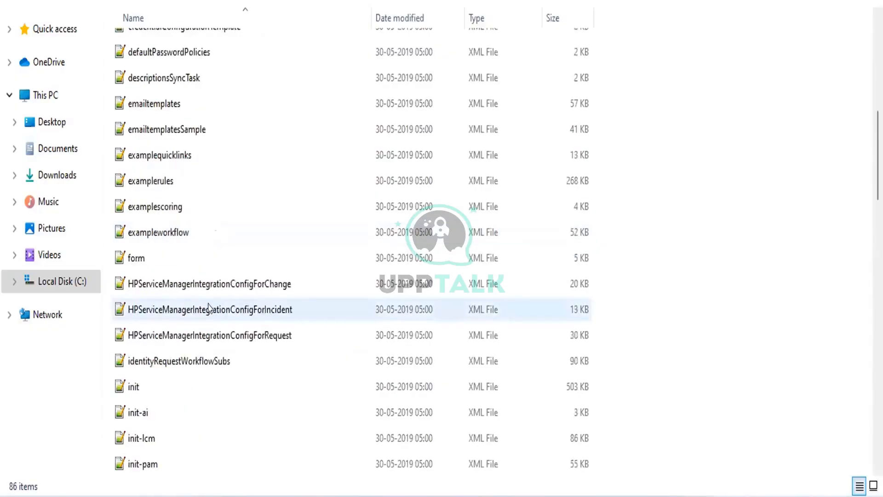
{"action": "left_click", "coordinate": [172, 208]}
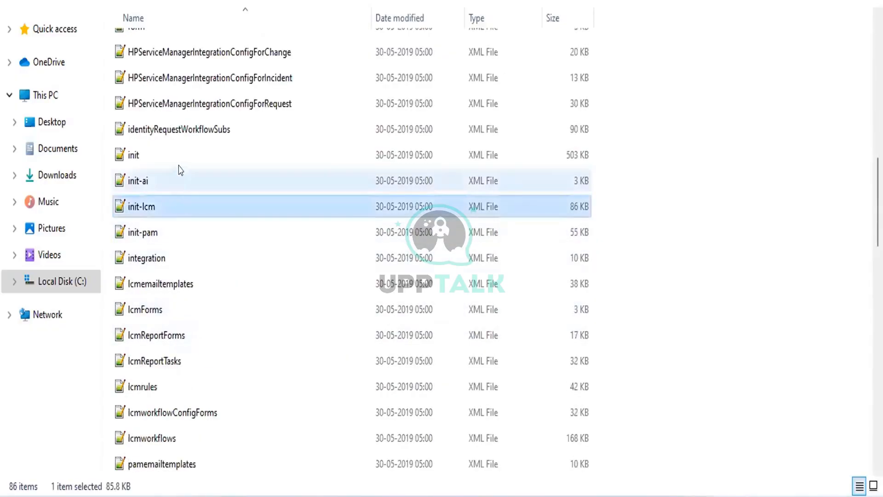
{"action": "left_click", "coordinate": [179, 158]}
{"action": "left_click", "coordinate": [178, 205]}
{"action": "left_click", "coordinate": [270, 155]}
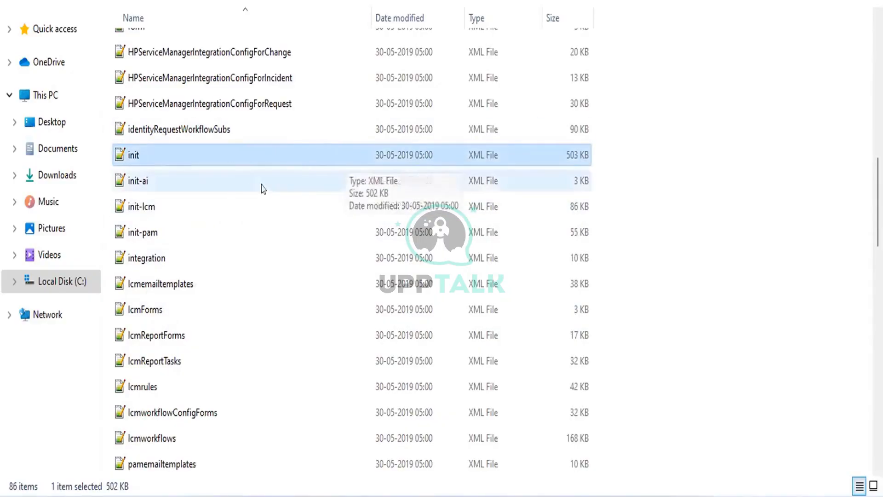
{"action": "left_click", "coordinate": [168, 210]}
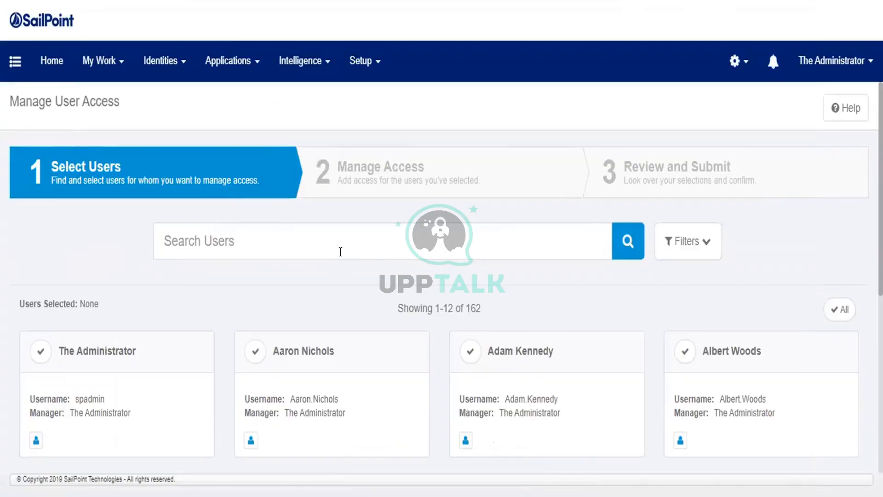
Review the selectable user cards on the SailPoint Manage User Access page and the signed-in account's options.
{"action": "scroll", "coordinate": [449, 258], "scroll_direction": "down", "scroll_amount": 3}
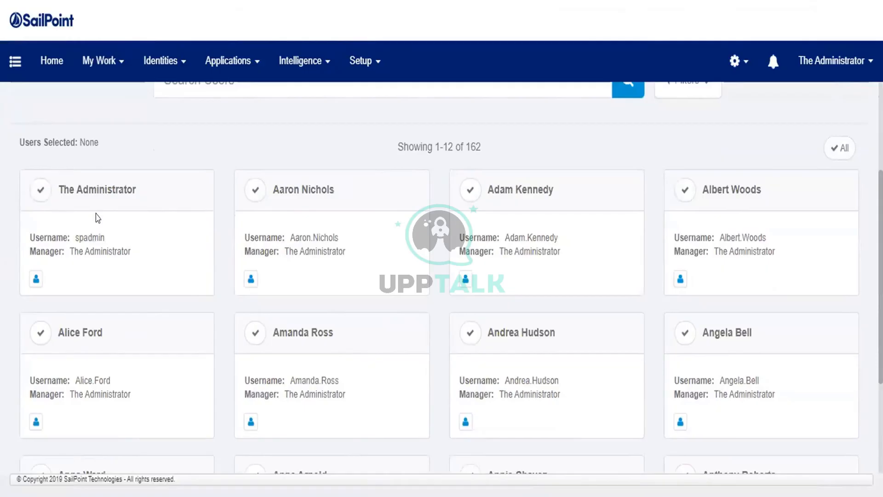
{"action": "scroll", "coordinate": [147, 221], "scroll_direction": "up", "scroll_amount": 3}
{"action": "left_click", "coordinate": [834, 60]}
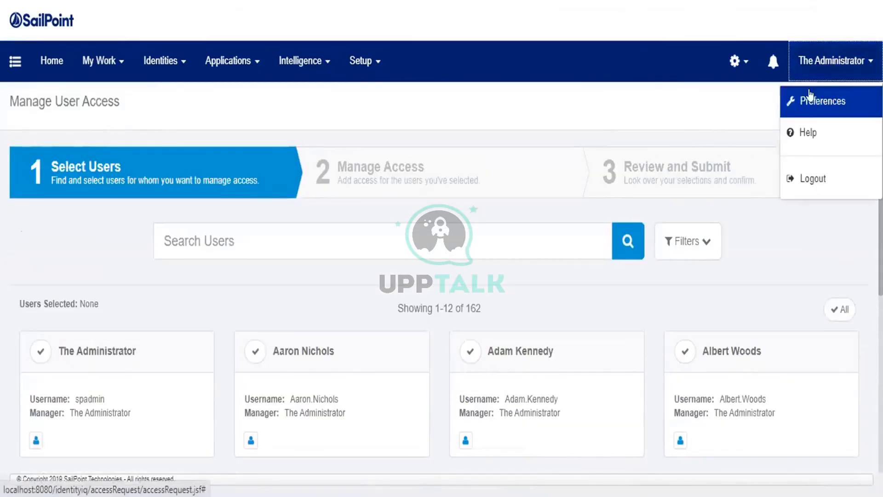
{"action": "left_click", "coordinate": [286, 299]}
Select the seventh listed user for the access request and proceed to the Manage Access stage.
{"action": "scroll", "coordinate": [130, 286], "scroll_direction": "down", "scroll_amount": 3}
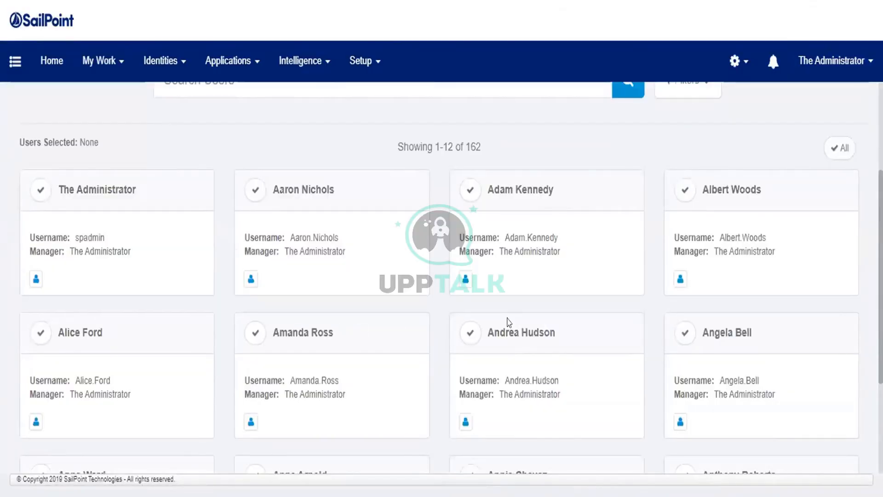
{"action": "left_click", "coordinate": [470, 339]}
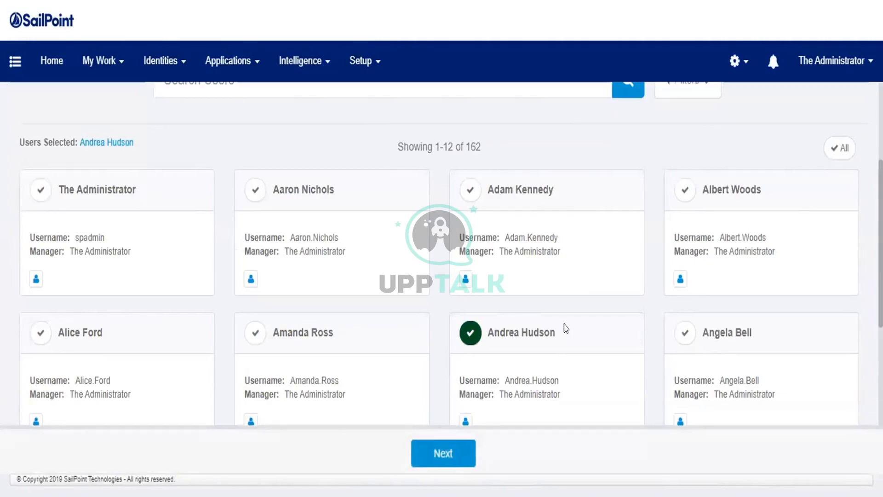
{"action": "left_click_drag", "start_coordinate": [564, 327], "coordinate": [493, 327]}
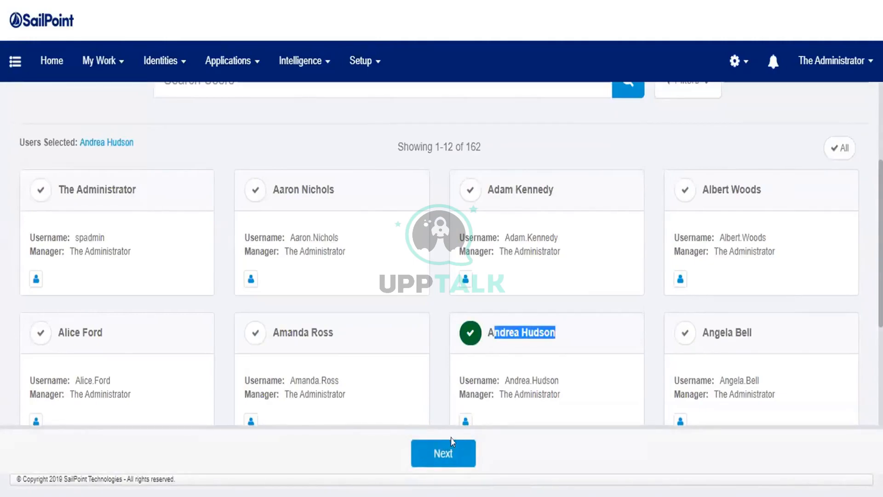
{"action": "left_click", "coordinate": [444, 452]}
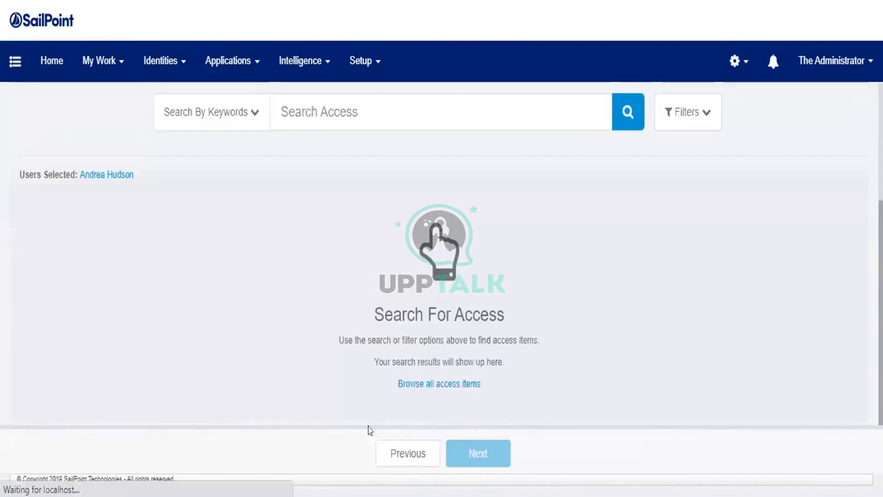
List all access items available to add for the selected user, with every access filter left blank.
{"action": "scroll", "coordinate": [365, 268], "scroll_direction": "up", "scroll_amount": 4}
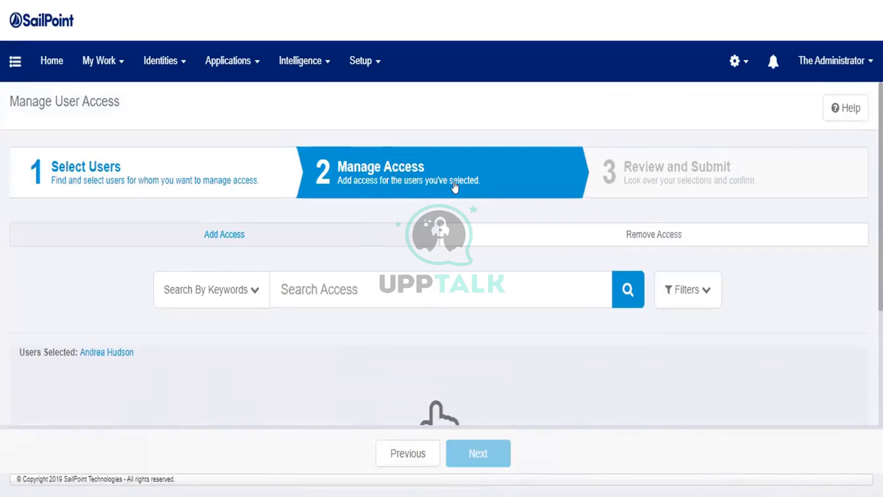
{"action": "left_click", "coordinate": [690, 290]}
{"action": "scroll", "coordinate": [431, 352], "scroll_direction": "down", "scroll_amount": 2}
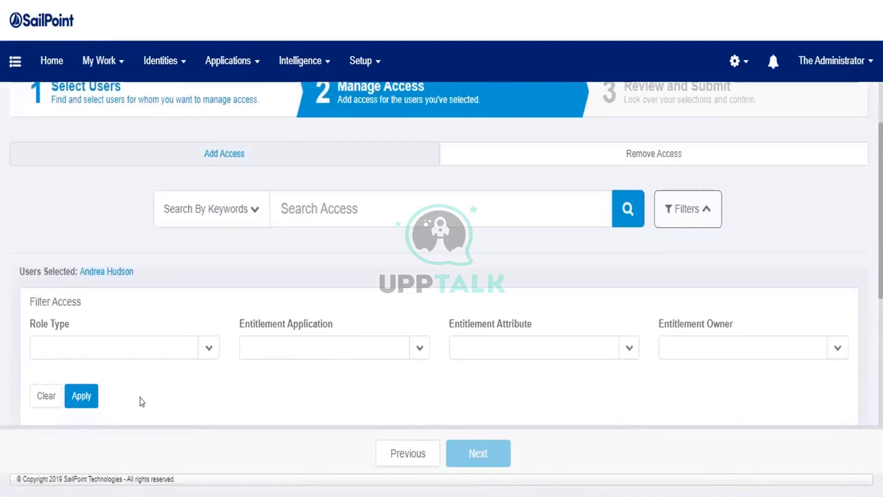
{"action": "left_click", "coordinate": [35, 396]}
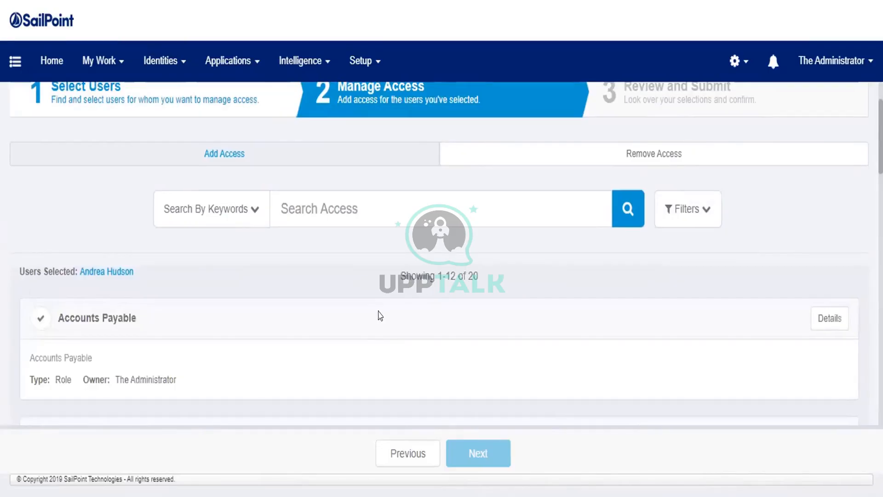
Examine the listed access items and whether each one's type is role or entitlement, through the end of the first page.
{"action": "scroll", "coordinate": [377, 315], "scroll_direction": "down", "scroll_amount": 3}
{"action": "scroll", "coordinate": [158, 313], "scroll_direction": "down", "scroll_amount": 3}
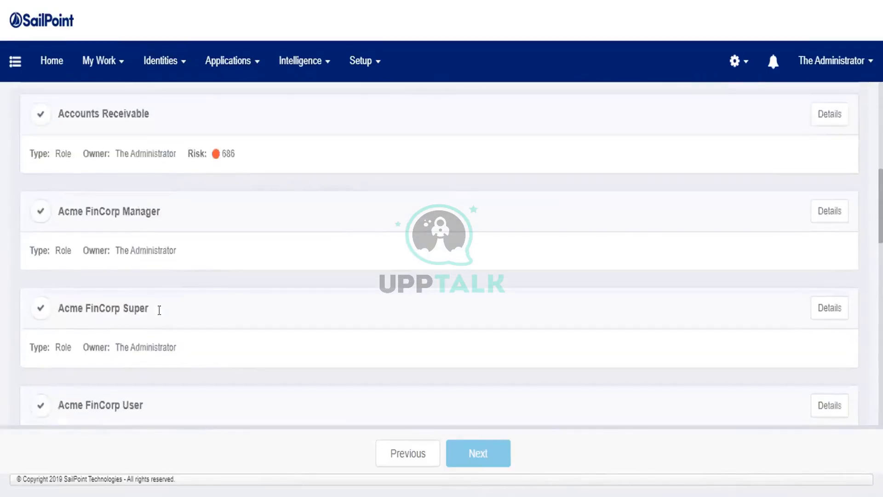
{"action": "scroll", "coordinate": [159, 314], "scroll_direction": "down", "scroll_amount": 5}
{"action": "scroll", "coordinate": [160, 316], "scroll_direction": "down", "scroll_amount": 3}
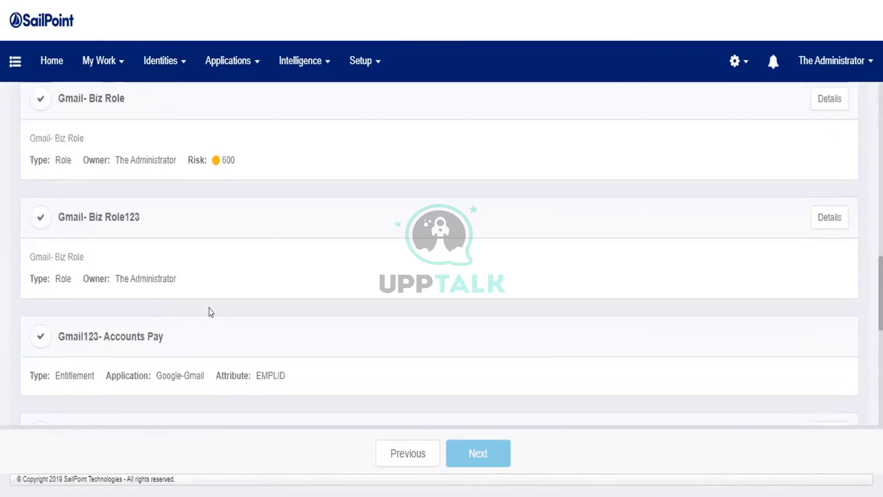
{"action": "scroll", "coordinate": [210, 312], "scroll_direction": "up", "scroll_amount": 2}
{"action": "scroll", "coordinate": [211, 312], "scroll_direction": "down", "scroll_amount": 10}
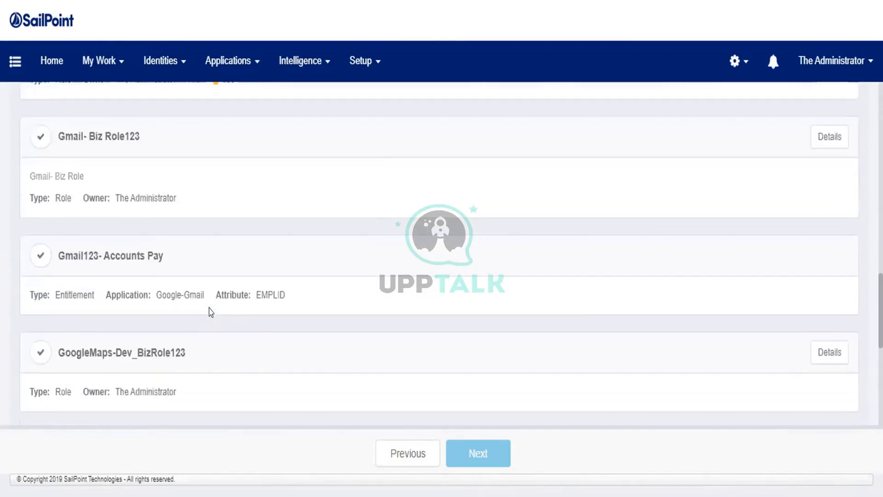
{"action": "scroll", "coordinate": [211, 312], "scroll_direction": "down", "scroll_amount": 3}
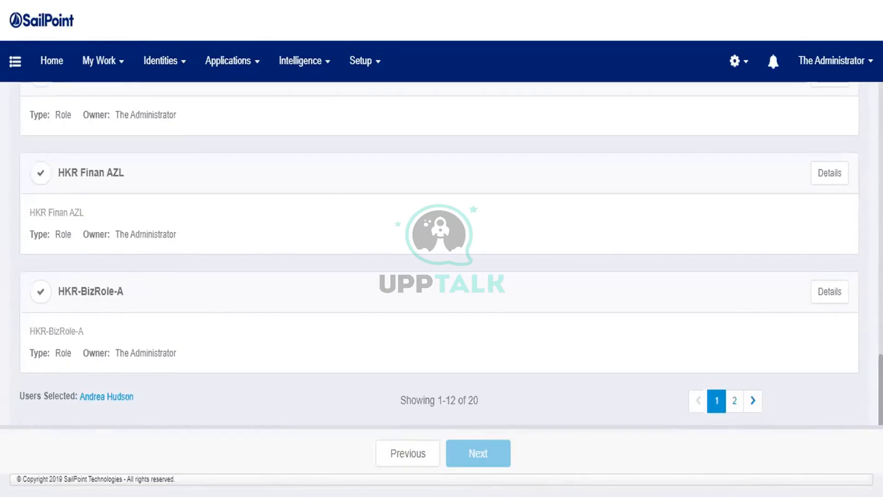
Switch to the batch notes in Notepad++ and add the indented line "Type of access : Entitlement / Role" under Access request.
{"action": "key", "text": "alt+Tab"}
{"action": "key", "text": "Return"}
{"action": "key", "text": "Return"}
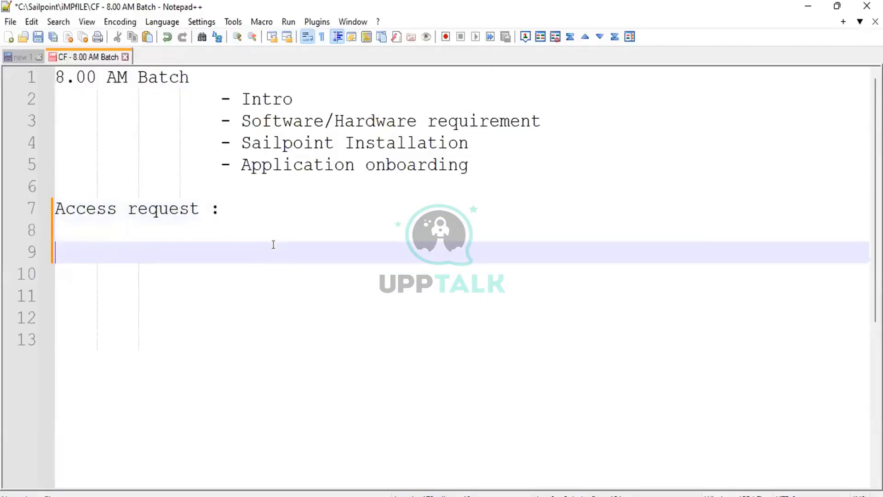
{"action": "key", "text": "Tab"}
{"action": "key", "text": "Tab"}
{"action": "type", "text": "Type of "}
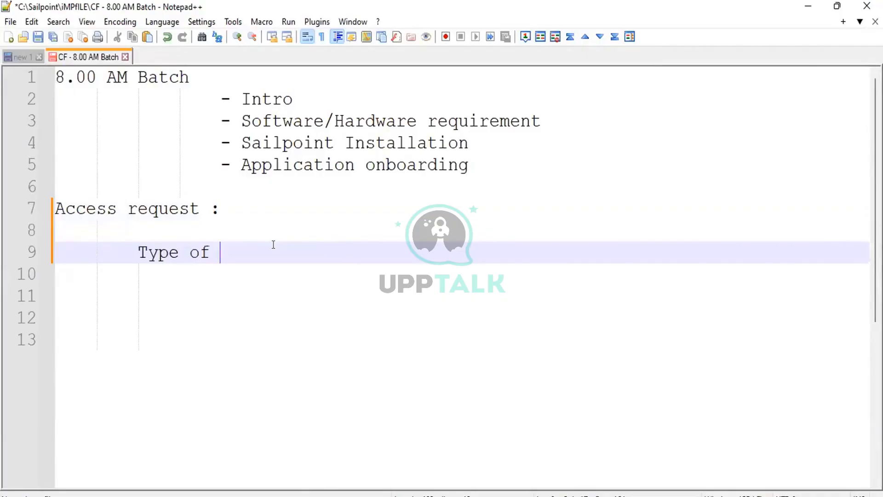
{"action": "type", "text": "access : Ent"}
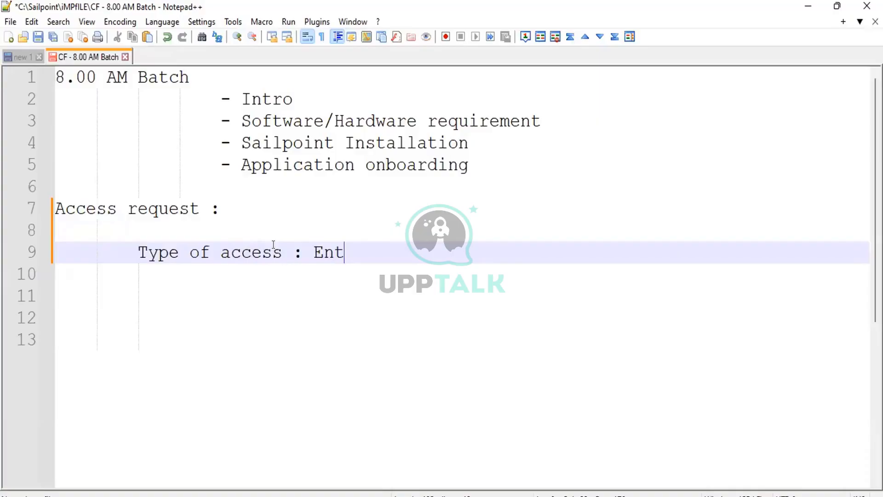
{"action": "type", "text": "itlement /"}
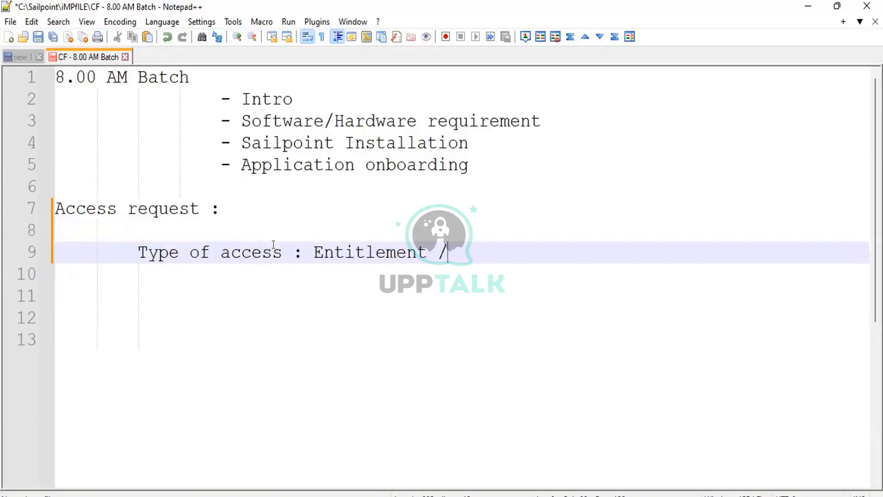
{"action": "type", "text": " Role"}
{"action": "left_click", "coordinate": [801, 6]}
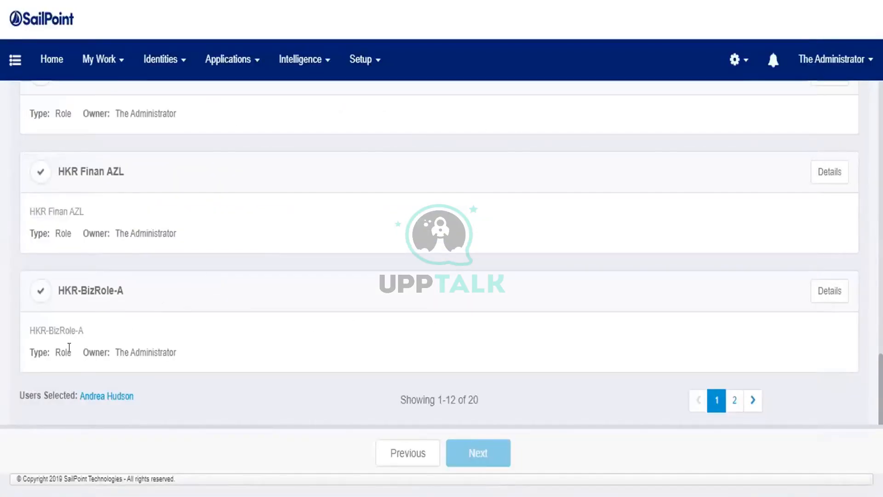
Add the HKR-BizRole-B role from the second page of SailPoint's available access items to the request.
{"action": "left_click_drag", "start_coordinate": [69, 347], "coordinate": [21, 355]}
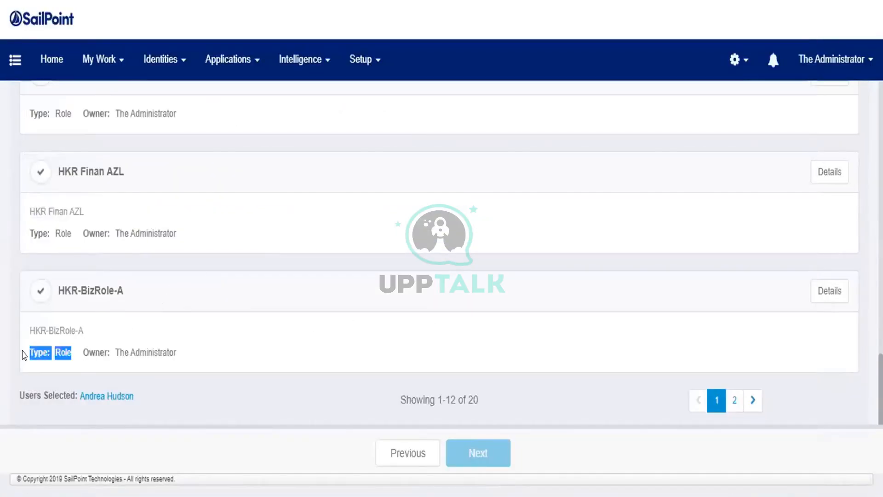
{"action": "left_click", "coordinate": [743, 401]}
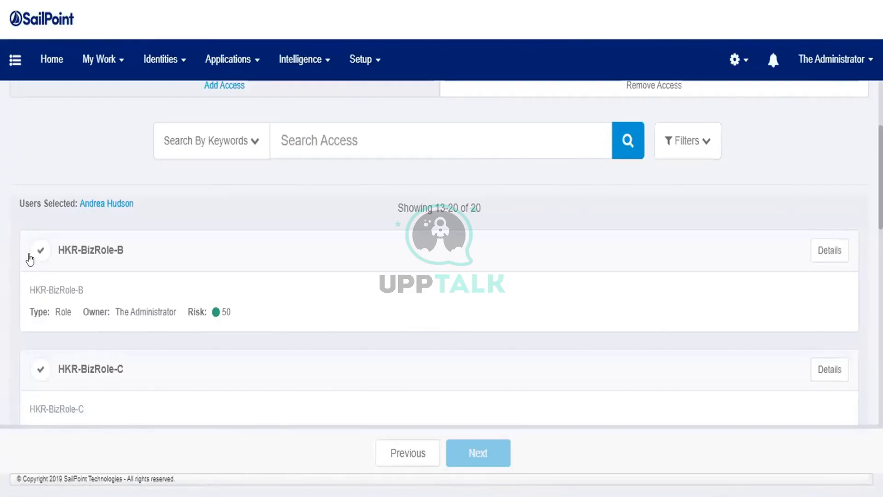
{"action": "left_click", "coordinate": [31, 256]}
Mark the User item's type and the PRISM User item's type and owner for comparison at the end of the access list.
{"action": "scroll", "coordinate": [48, 350], "scroll_direction": "down", "scroll_amount": 6}
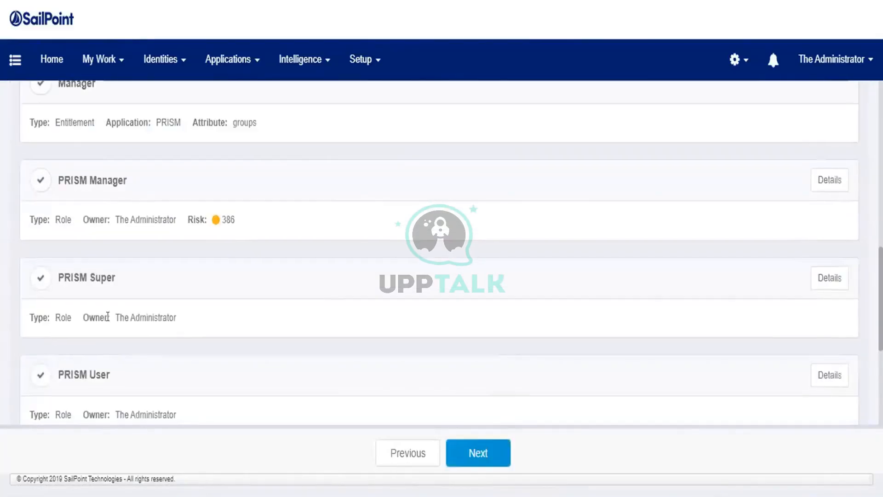
{"action": "scroll", "coordinate": [108, 317], "scroll_direction": "down", "scroll_amount": 5}
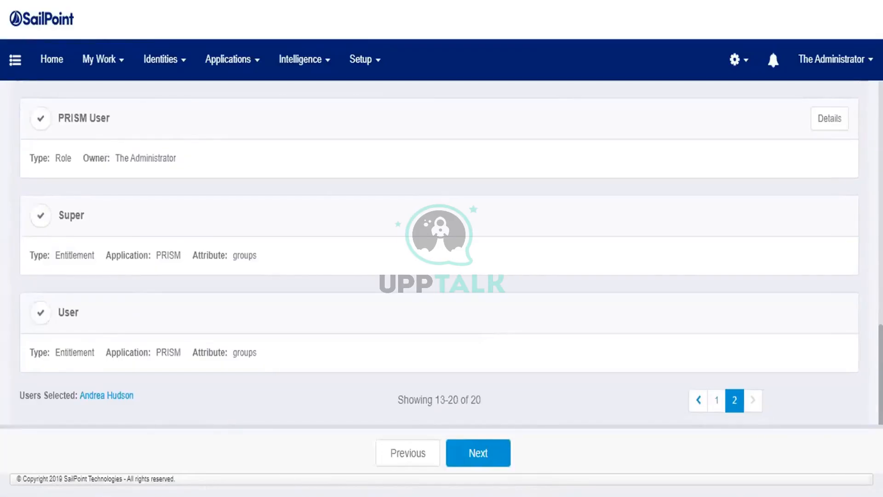
{"action": "mouse_move", "coordinate": [13, 102]}
{"action": "left_mouse_down"}
{"action": "mouse_move", "coordinate": [286, 365]}
{"action": "mouse_move", "coordinate": [352, 410]}
{"action": "left_mouse_up"}
{"action": "mouse_move", "coordinate": [26, 341]}
{"action": "left_mouse_down"}
{"action": "mouse_move", "coordinate": [108, 356]}
{"action": "mouse_move", "coordinate": [101, 369]}
{"action": "left_mouse_up"}
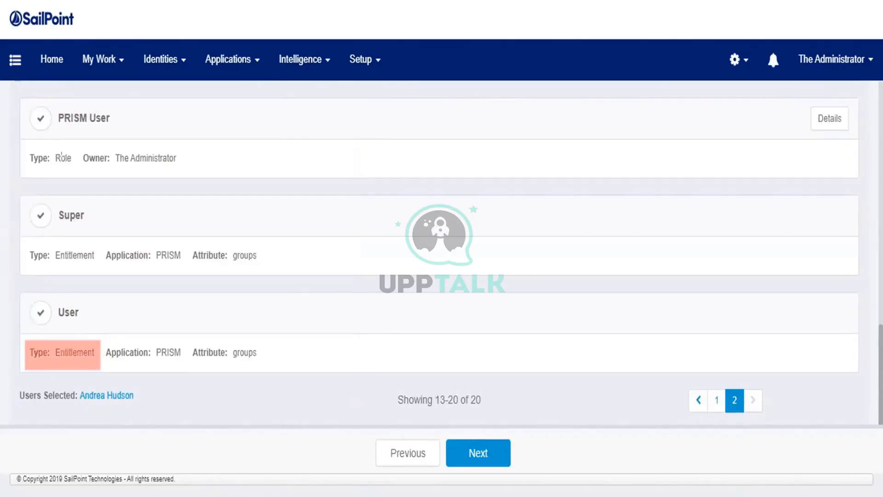
{"action": "left_click_drag", "start_coordinate": [25, 151], "coordinate": [81, 167]}
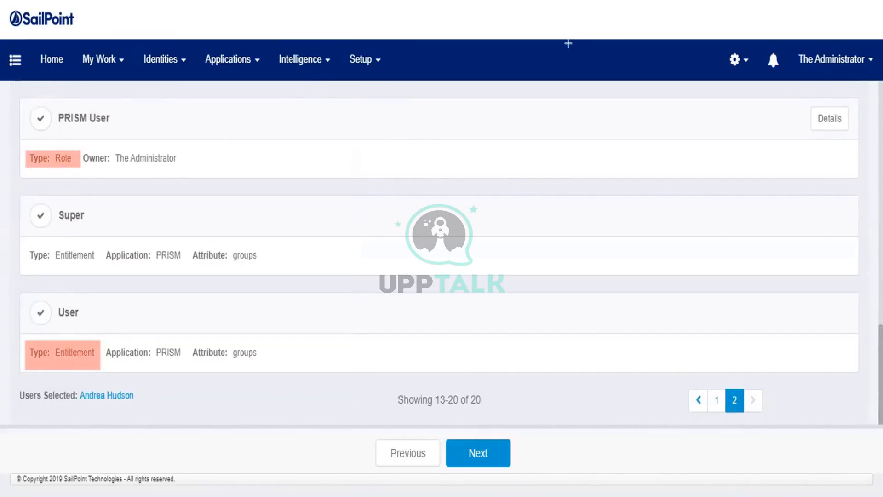
{"action": "left_click_drag", "start_coordinate": [82, 151], "coordinate": [181, 170]}
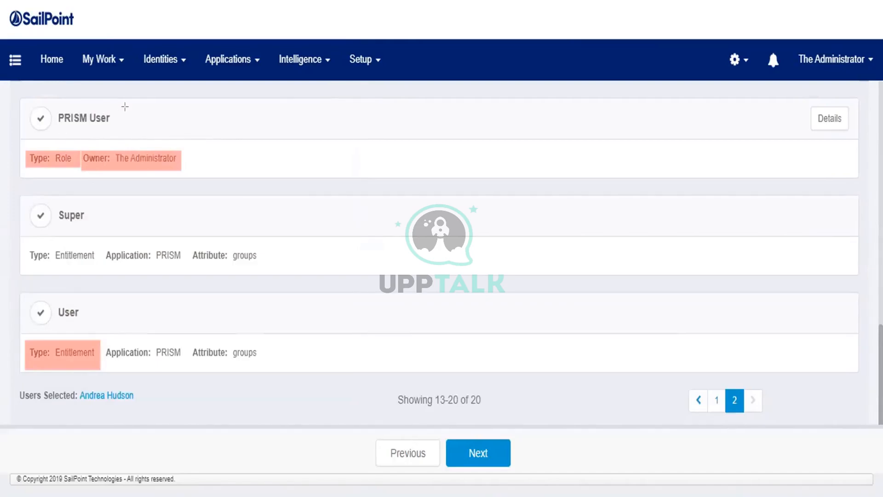
Add the PRISM User role and the PRISM application's User entitlement to the selection, and submit the access request.
{"action": "left_click", "coordinate": [39, 124]}
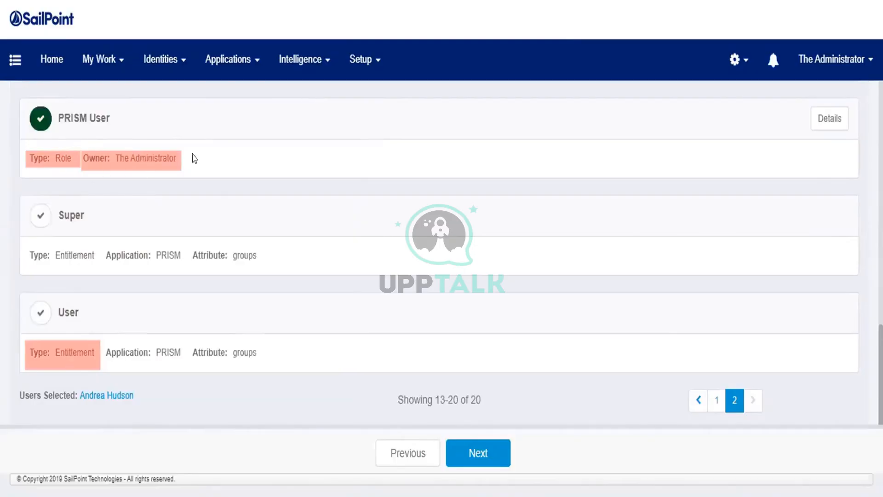
{"action": "left_click", "coordinate": [36, 319]}
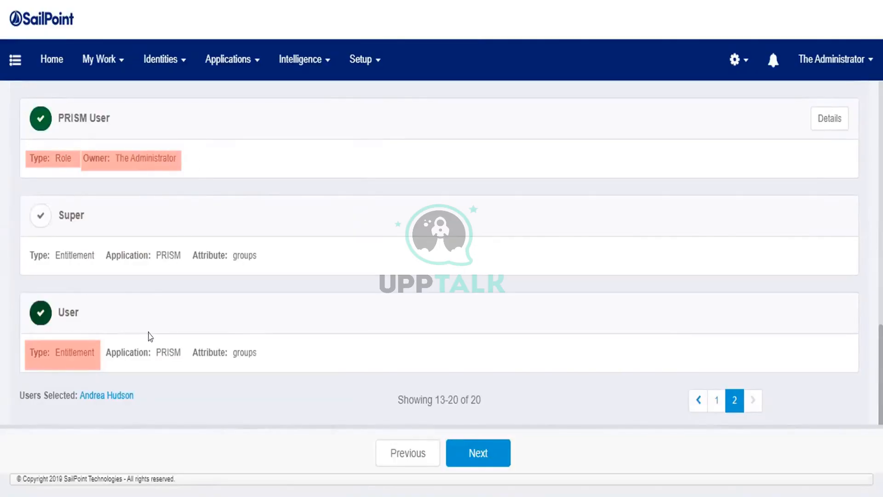
{"action": "left_click_drag", "start_coordinate": [180, 352], "coordinate": [107, 343]}
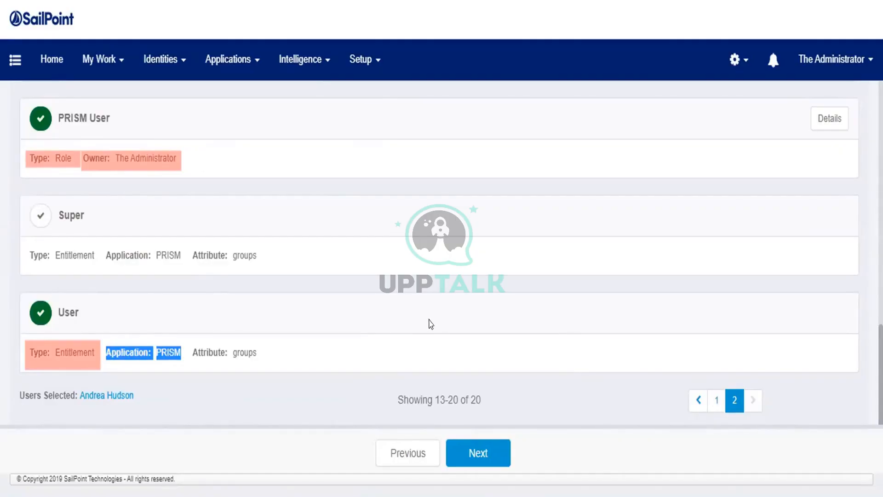
{"action": "scroll", "coordinate": [430, 324], "scroll_direction": "up", "scroll_amount": 3}
{"action": "scroll", "coordinate": [437, 322], "scroll_direction": "down", "scroll_amount": 3}
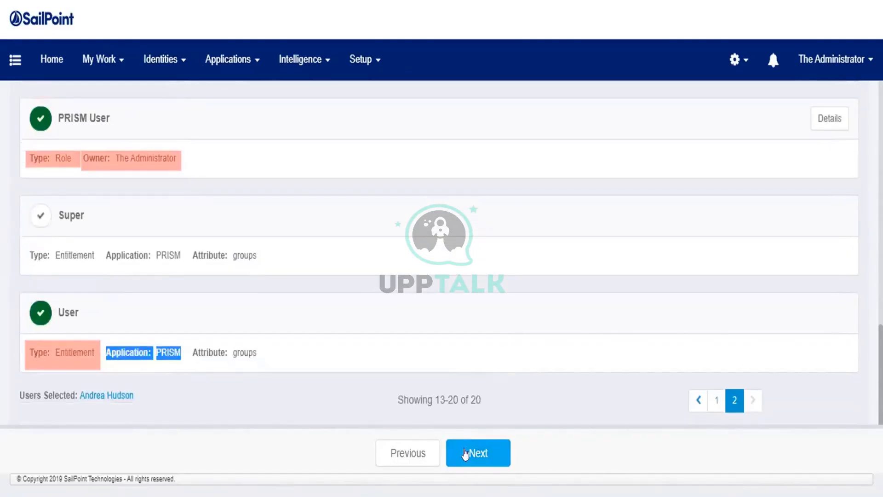
{"action": "left_click", "coordinate": [468, 455]}
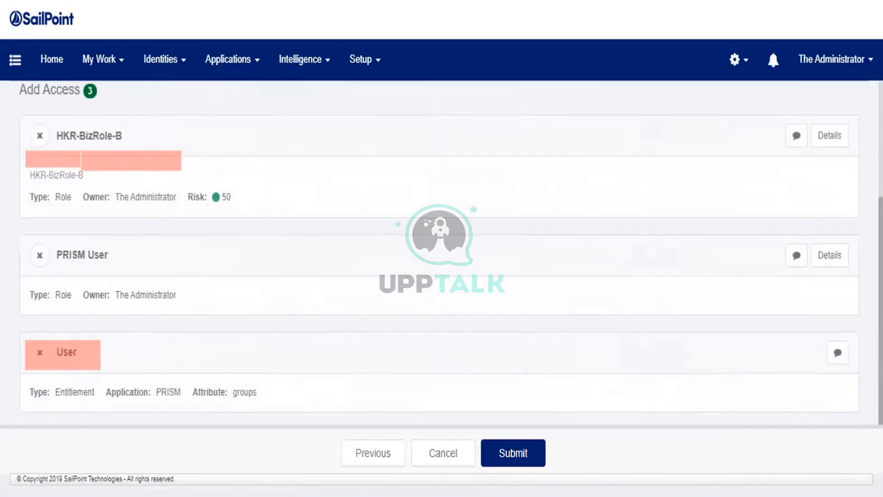
{"action": "left_click", "coordinate": [506, 464]}
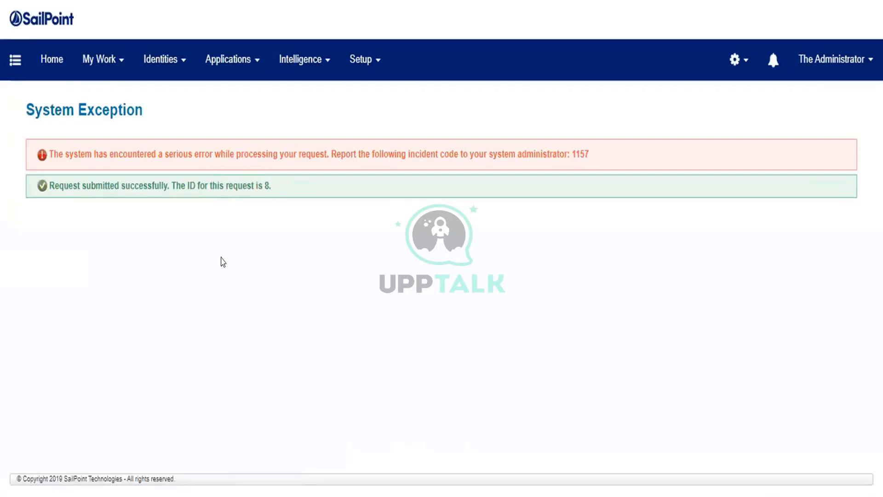
Check the submitted request's item statuses in Access Requests, and try to open the request access page from Home.
{"action": "left_click", "coordinate": [105, 71]}
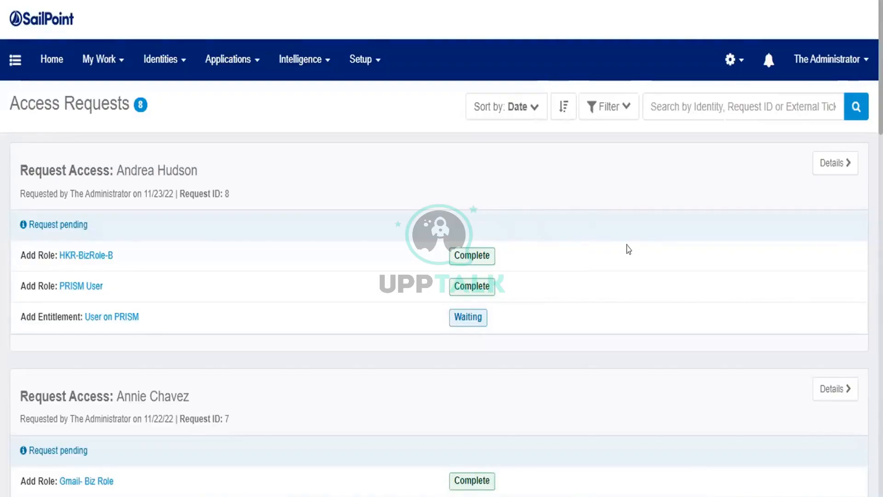
{"action": "left_click", "coordinate": [51, 60]}
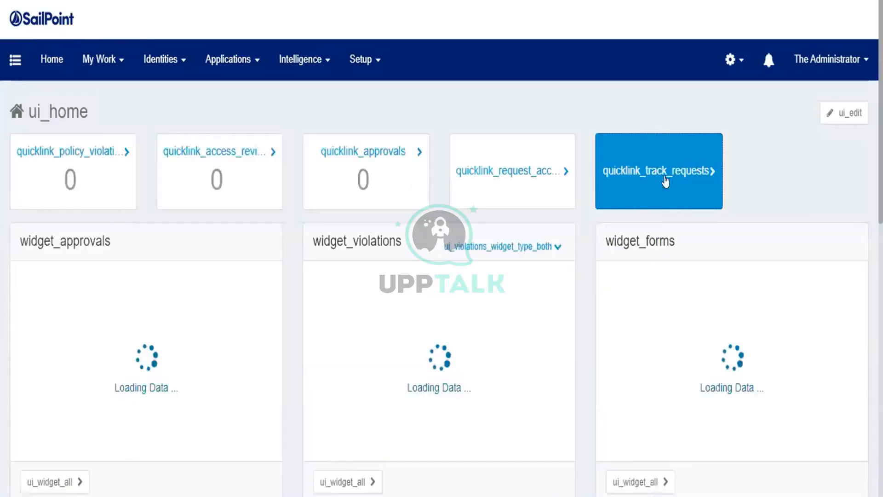
{"action": "left_click", "coordinate": [546, 179]}
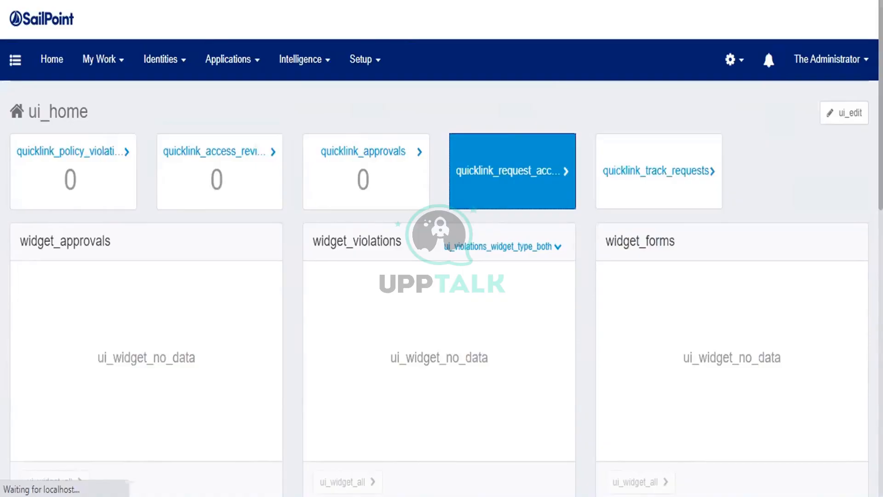
Check the computer's CPU and memory usage in Task Manager.
{"action": "key", "text": "ctrl+shift+Escape"}
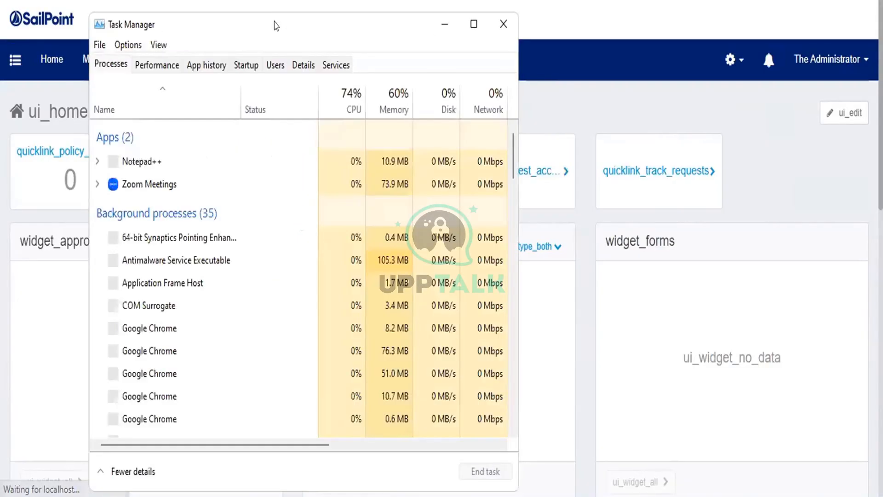
{"action": "left_click_drag", "start_coordinate": [274, 25], "coordinate": [447, 0]}
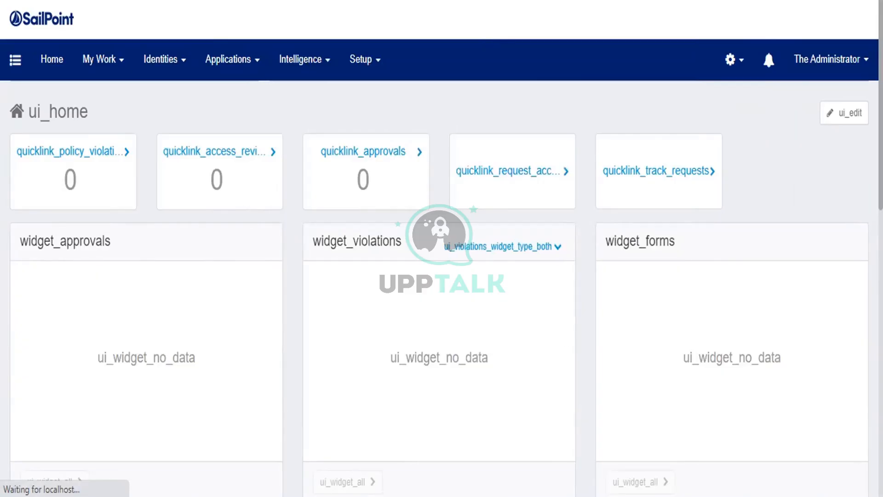
In the Notepad++ batch notes, add the line "Access Request : Approval --> Provisioning" below the type of access, separated by a blank line.
{"action": "key", "text": "alt+Tab"}
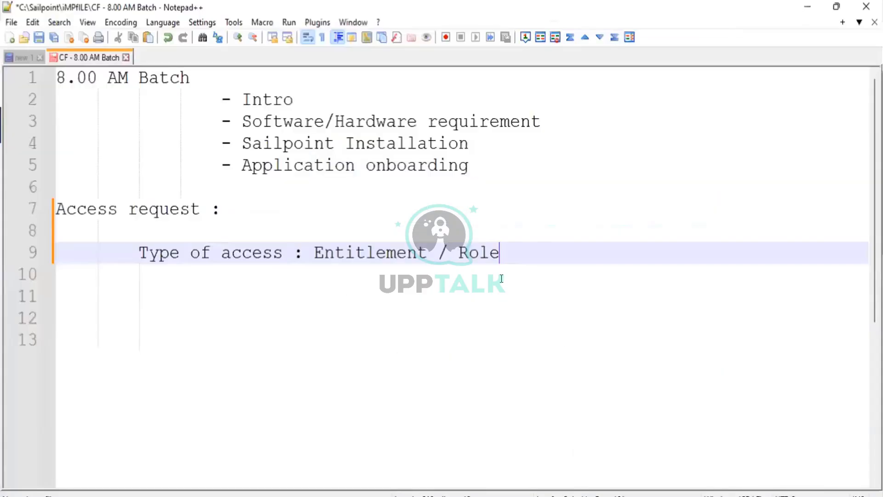
{"action": "key", "text": "Return"}
{"action": "key", "text": "Return"}
{"action": "key", "text": "BackSpace"}
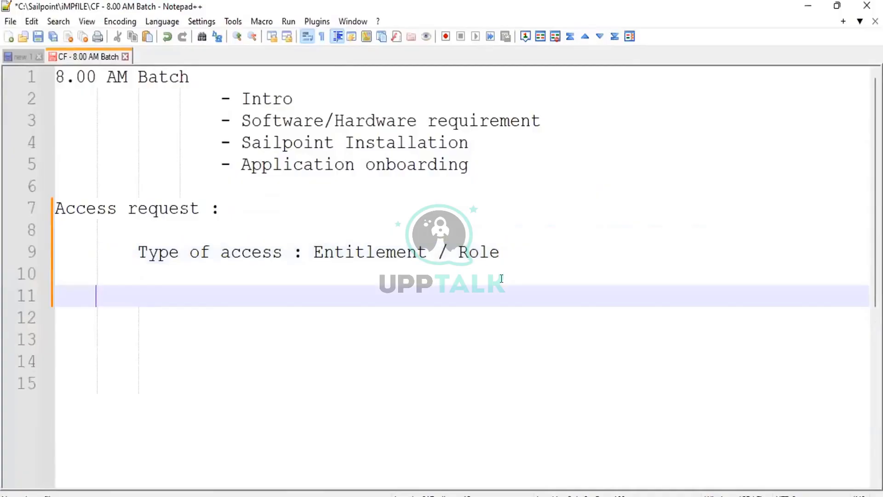
{"action": "key", "text": "BackSpace"}
{"action": "key", "text": "BackSpace"}
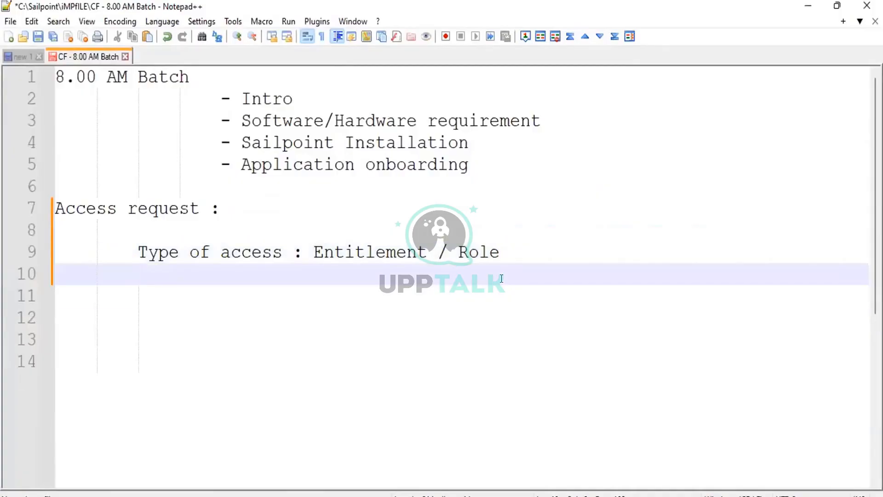
{"action": "key", "text": "Return"}
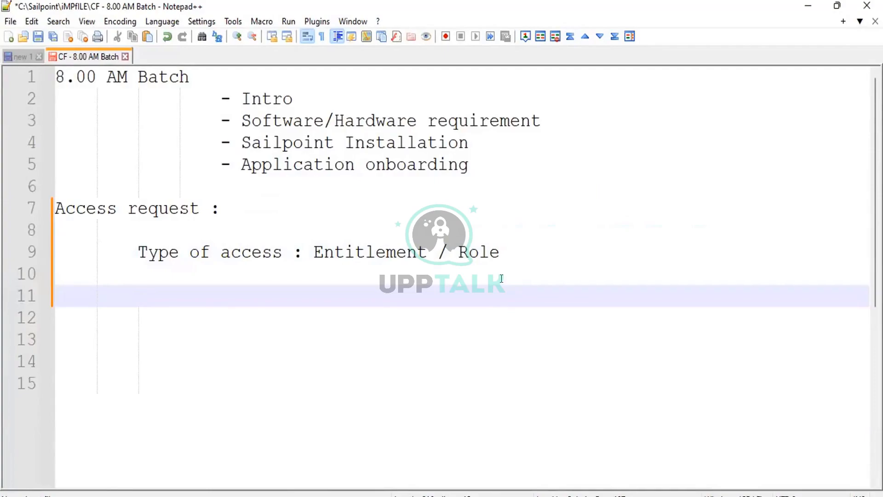
{"action": "type", "text": "Access "}
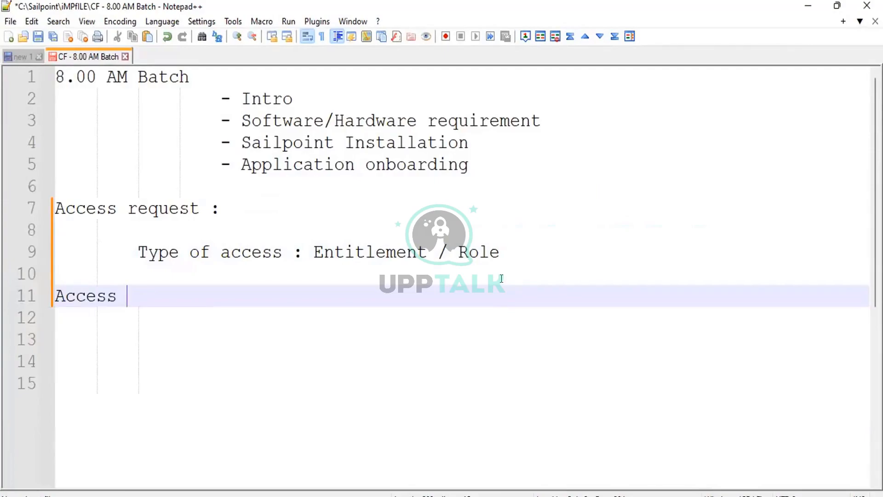
{"action": "type", "text": "Request : "}
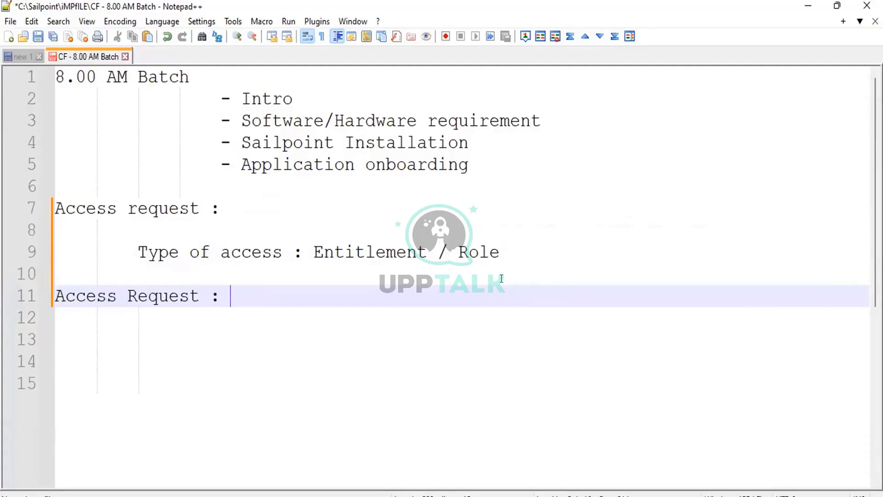
{"action": "type", "text": "A"}
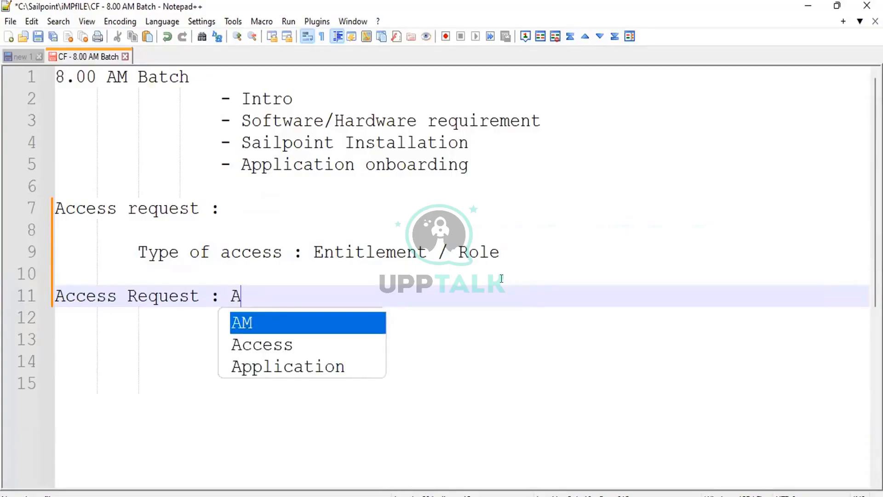
{"action": "type", "text": "pproval "}
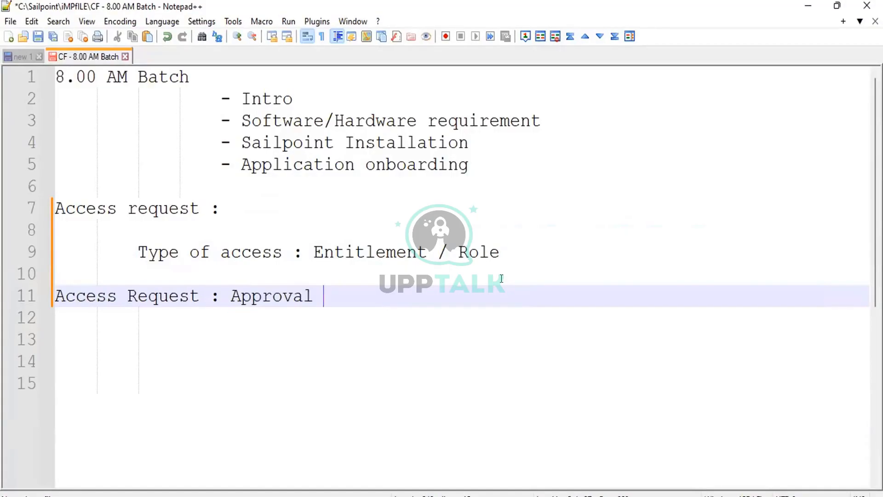
{"action": "type", "text": "-->"}
{"action": "type", "text": "Provisioning "}
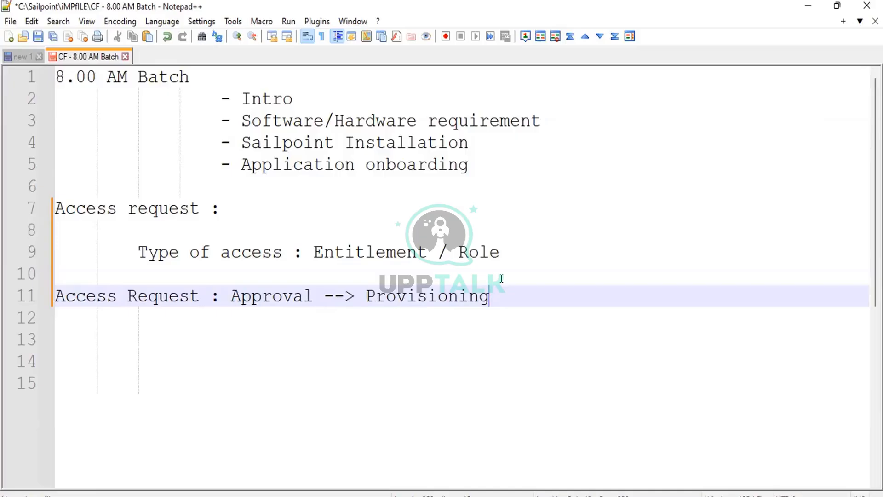
Extend the Access Request flow line after Provisioning with "-->Notify Manager, User".
{"action": "type", "text": "-->Notift"}
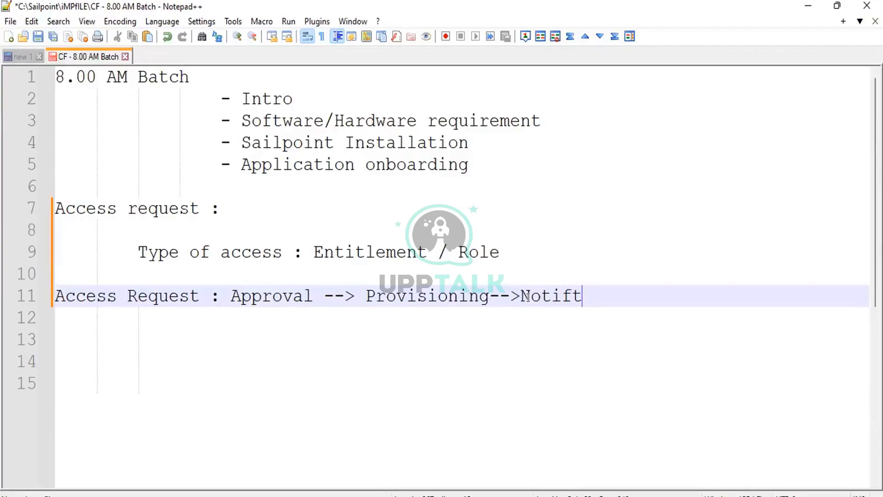
{"action": "key", "text": "BackSpace"}
{"action": "type", "text": "y Manager"}
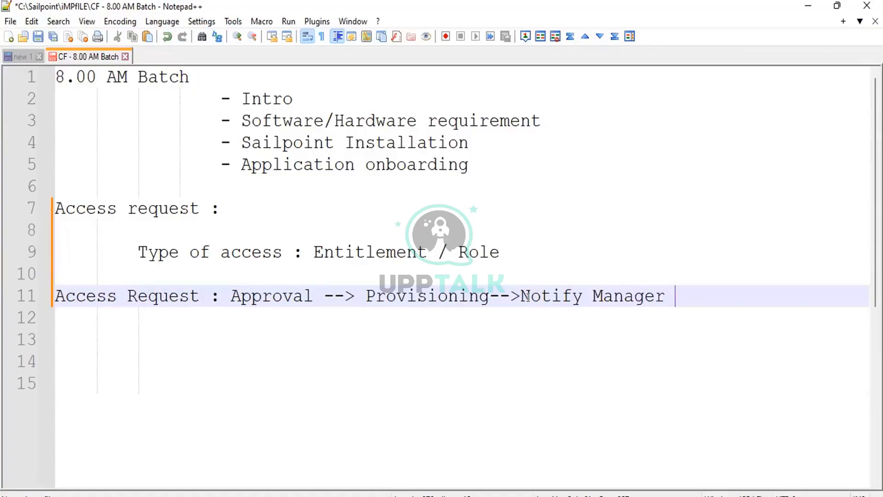
{"action": "key", "text": "BackSpace"}
{"action": "type", "text": ", User"}
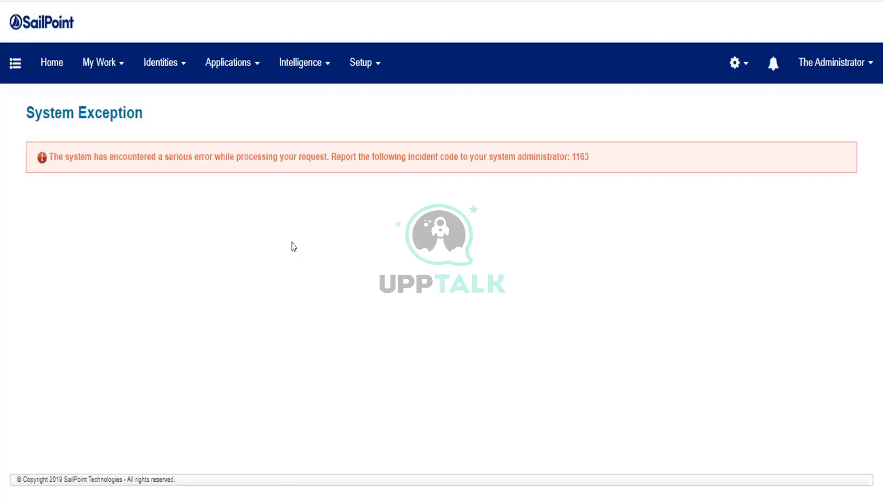
Examine the incident code in the System Exception message.
{"action": "double_click", "coordinate": [581, 157]}
{"action": "left_click_drag", "start_coordinate": [406, 155], "coordinate": [591, 159]}
{"action": "left_click", "coordinate": [591, 159]}
{"action": "double_click", "coordinate": [589, 157]}
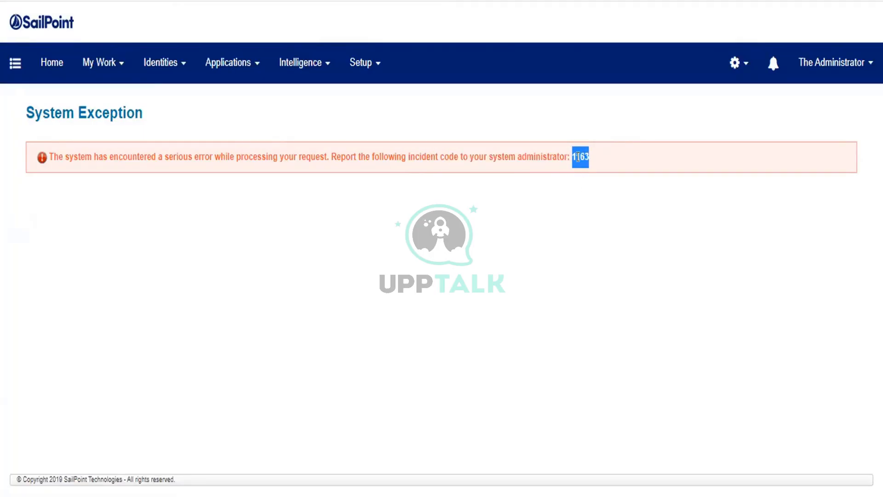
{"action": "left_click", "coordinate": [318, 78]}
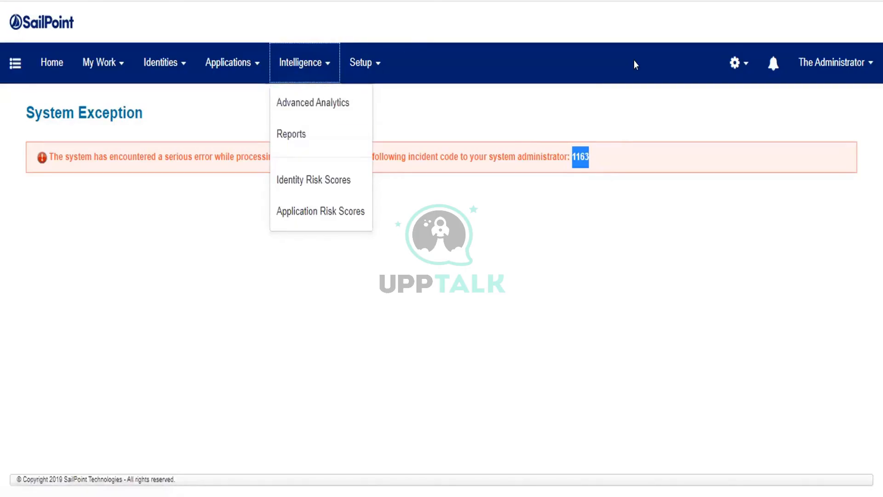
{"action": "left_click", "coordinate": [592, 162]}
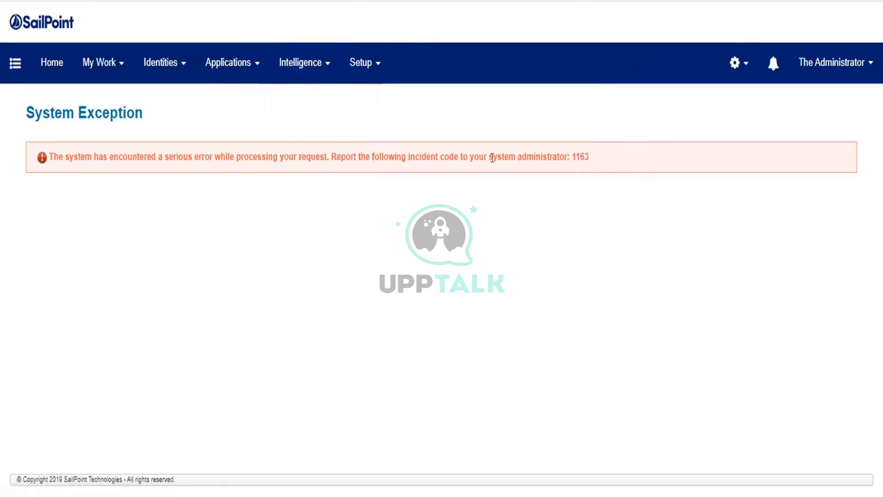
Try to open the Global Settings page from the System Exception page.
{"action": "left_click", "coordinate": [733, 68]}
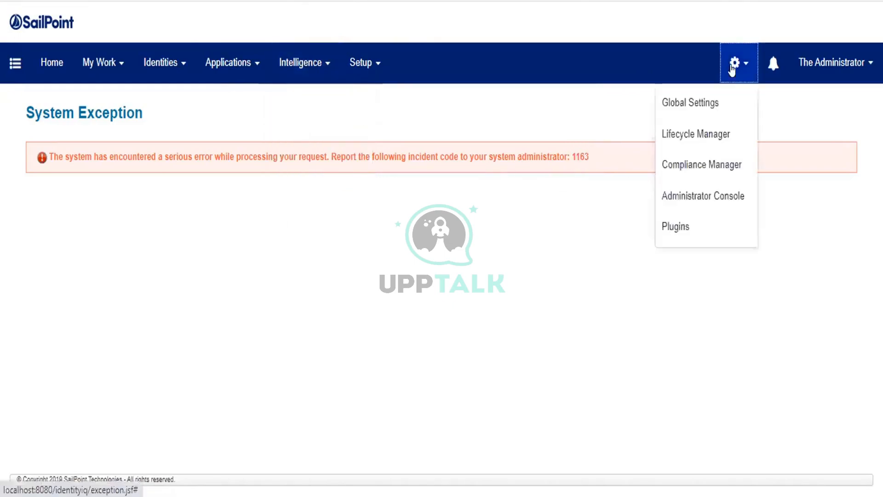
{"action": "left_click", "coordinate": [711, 107]}
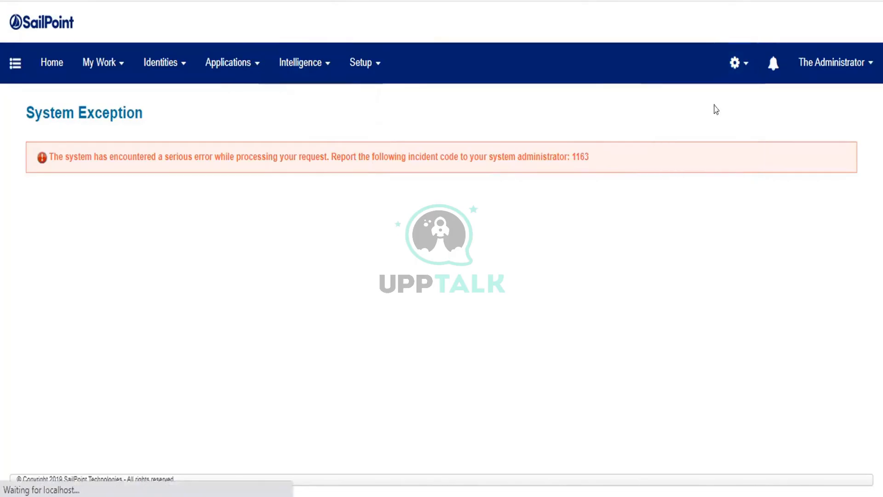
{"action": "left_click", "coordinate": [733, 68]}
{"action": "left_click", "coordinate": [705, 113]}
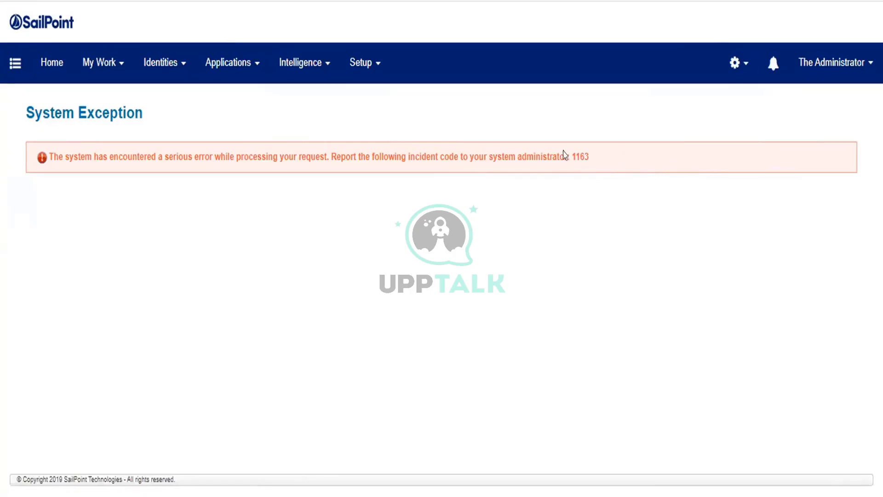
Examine the full System Exception error text and the browser's connection error page for localhost.
{"action": "left_click_drag", "start_coordinate": [589, 157], "coordinate": [564, 153]}
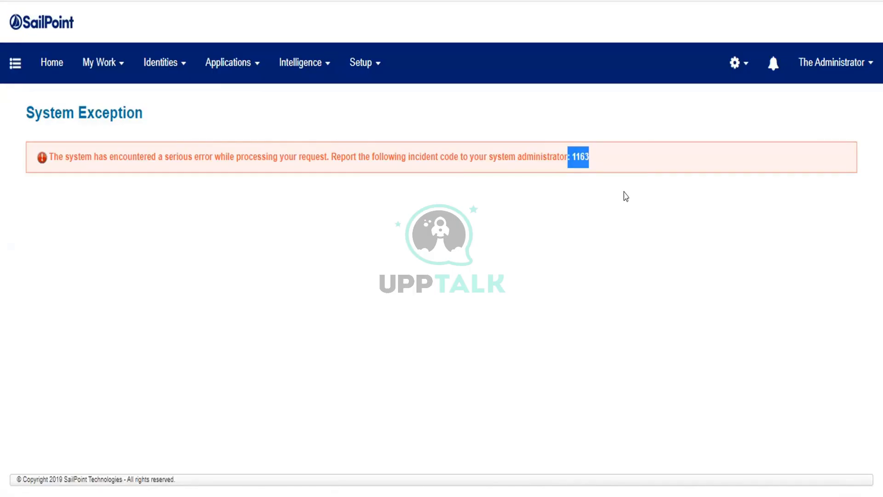
{"action": "left_click", "coordinate": [307, 69]}
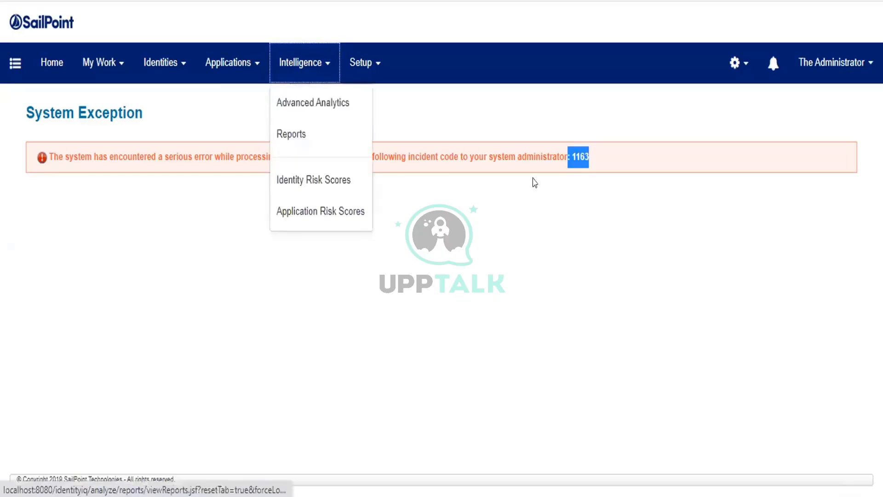
{"action": "left_click_drag", "start_coordinate": [591, 156], "coordinate": [142, 190]}
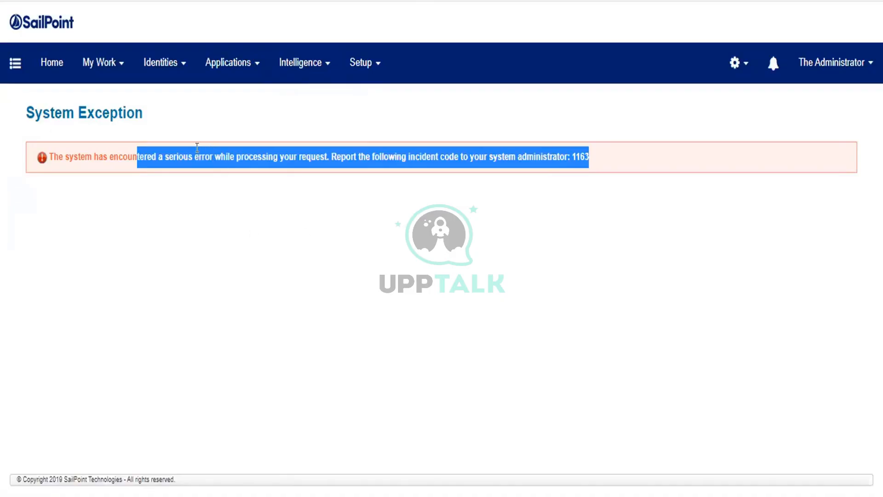
{"action": "left_click_drag", "start_coordinate": [215, 151], "coordinate": [165, 154]}
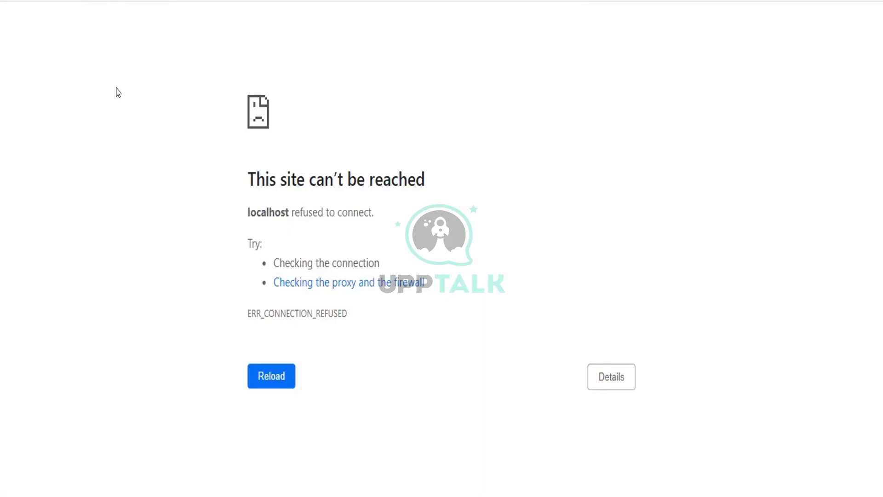
{"action": "key", "text": "ctrl+a"}
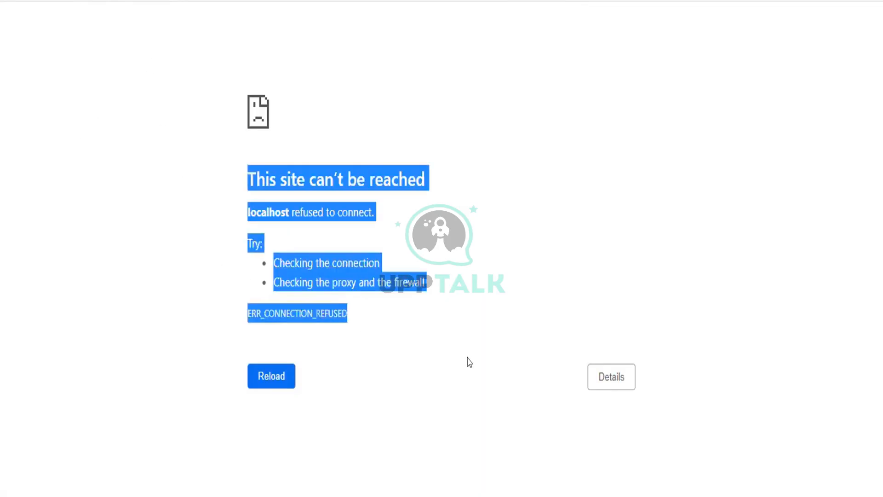
{"action": "left_click", "coordinate": [513, 362]}
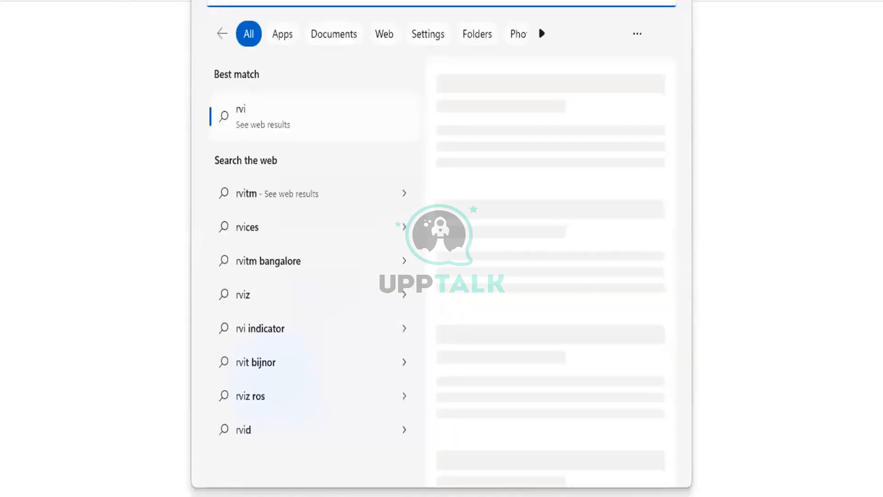
Open Windows Services and check the status of the Apache Tomcat 8.5 Tomcat8 service.
{"action": "key", "text": "BackSpace"}
{"action": "key", "text": "BackSpace"}
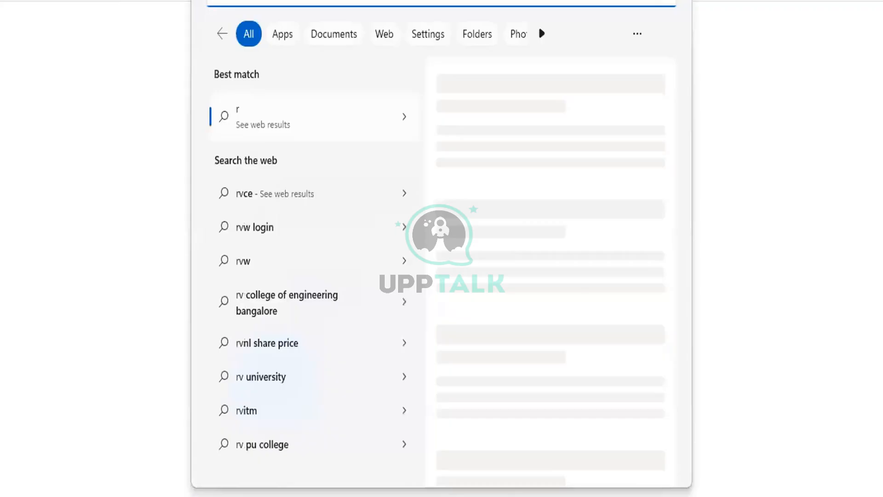
{"action": "key", "text": "BackSpace"}
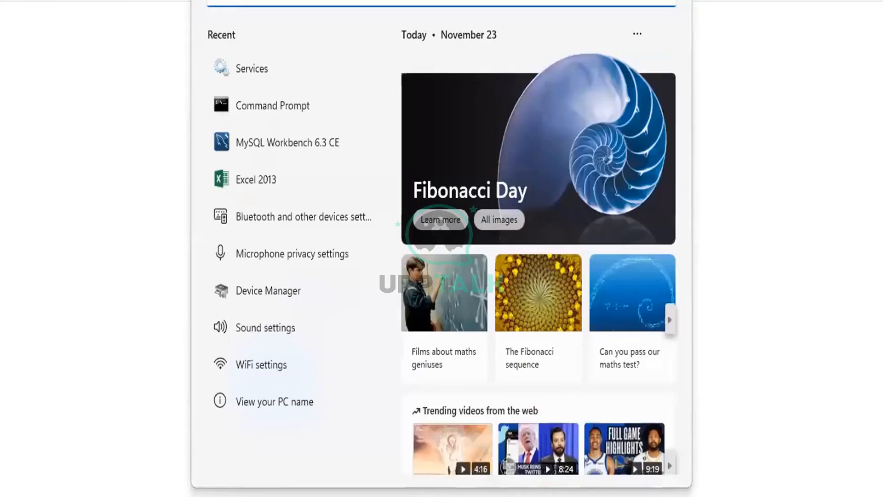
{"action": "type", "text": "servi"}
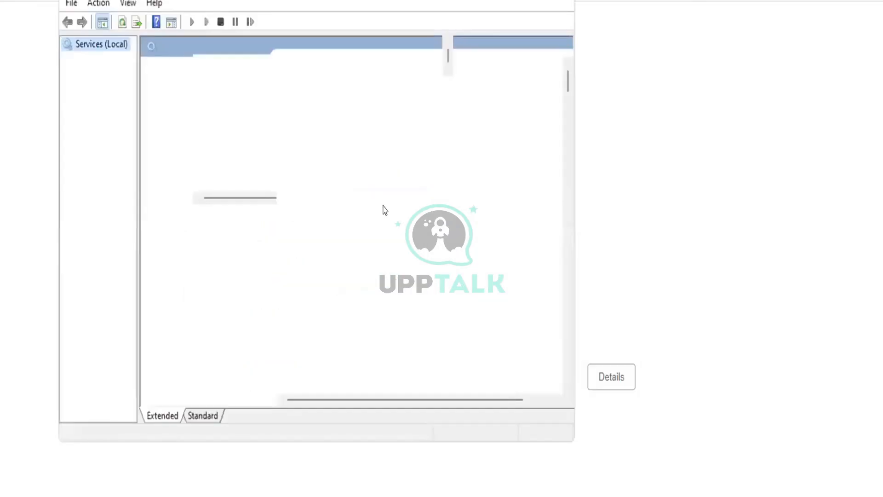
{"action": "left_click", "coordinate": [355, 145]}
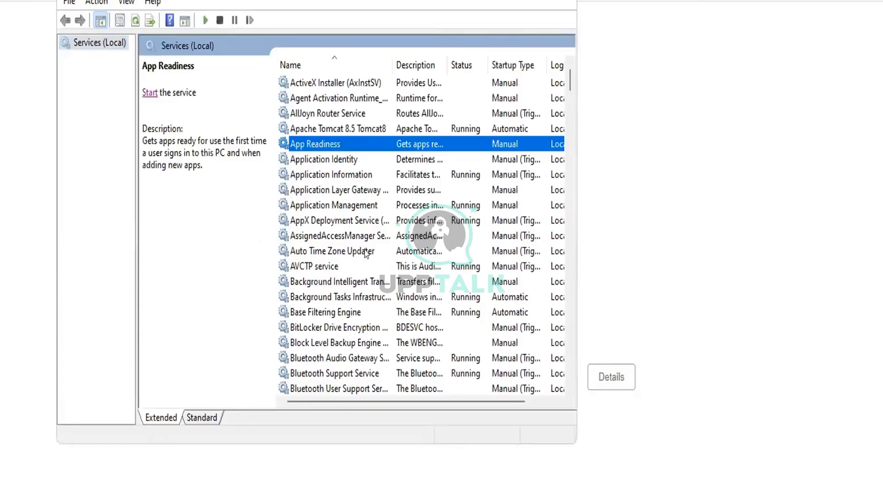
{"action": "key", "text": "Up"}
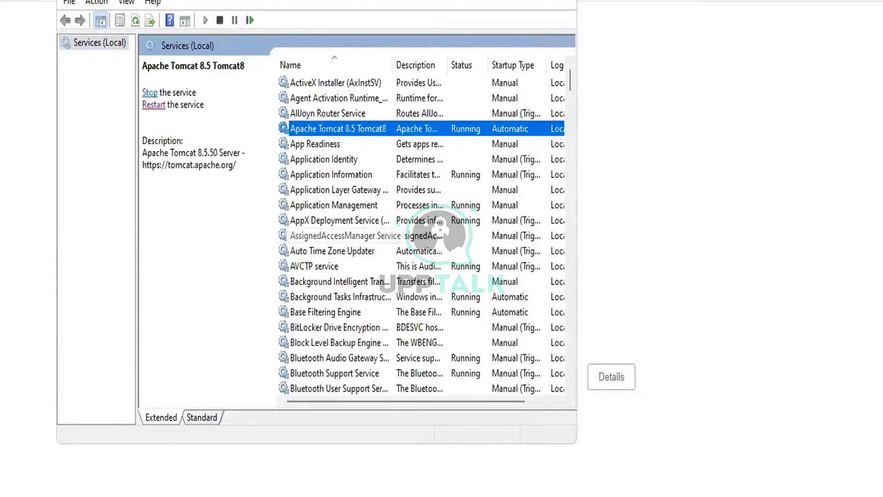
{"action": "left_click", "coordinate": [408, 495]}
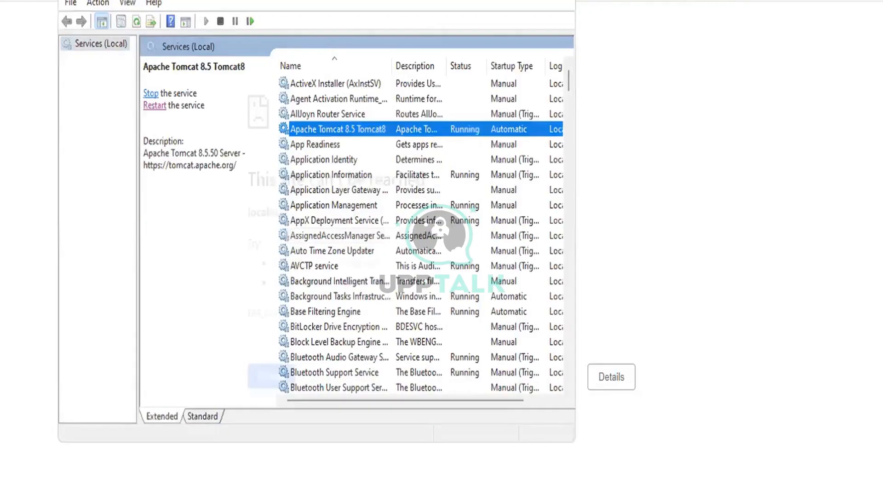
Search Windows for "putty" and close the search.
{"action": "key", "text": "super"}
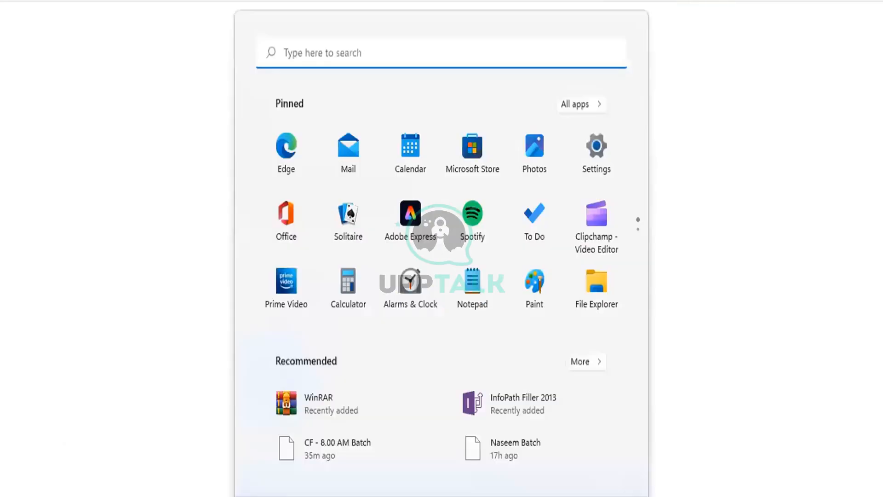
{"action": "type", "text": "pu"}
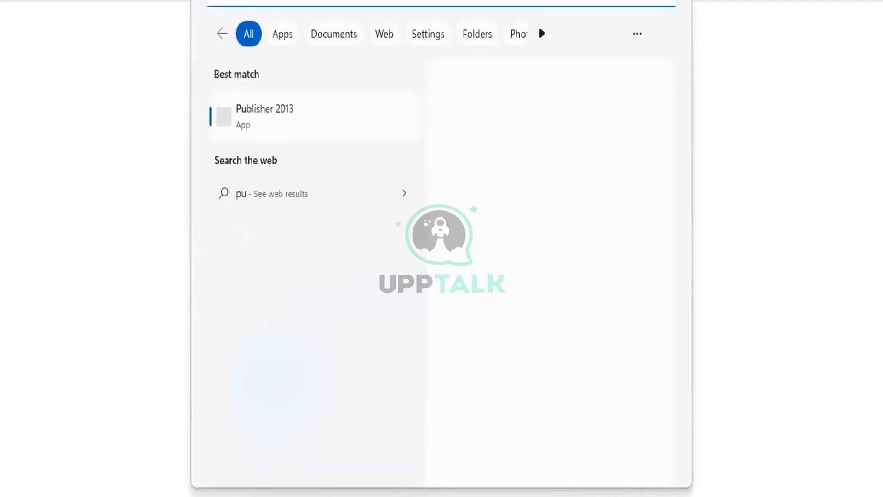
{"action": "type", "text": "tty"}
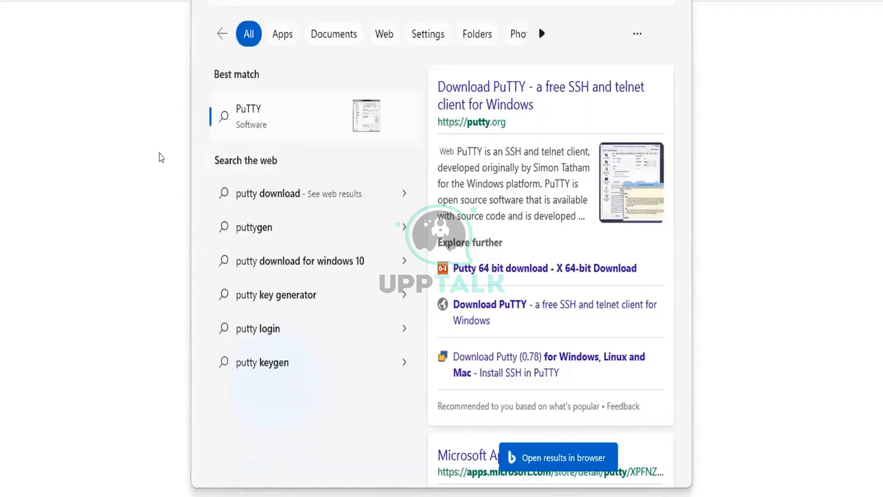
{"action": "left_click", "coordinate": [579, 134]}
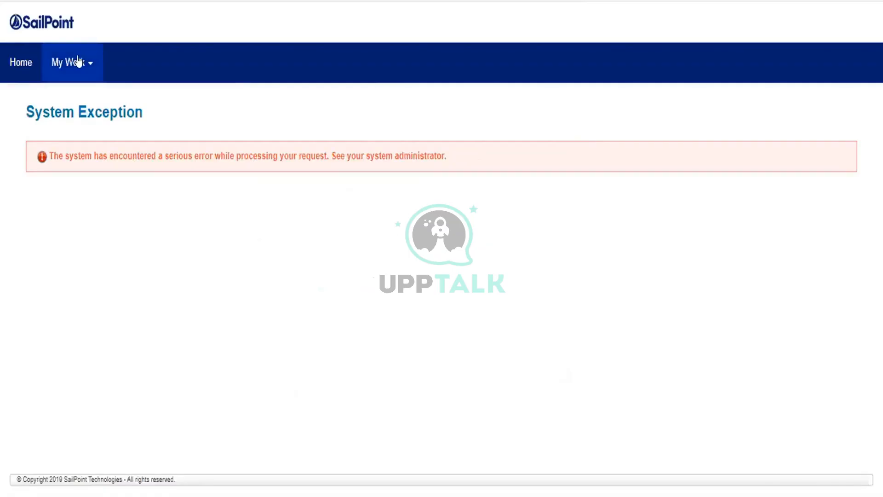
Return to the SailPoint home page, log in with the prefilled administrator credentials, and dismiss the browser's password-change notice.
{"action": "left_click", "coordinate": [21, 63]}
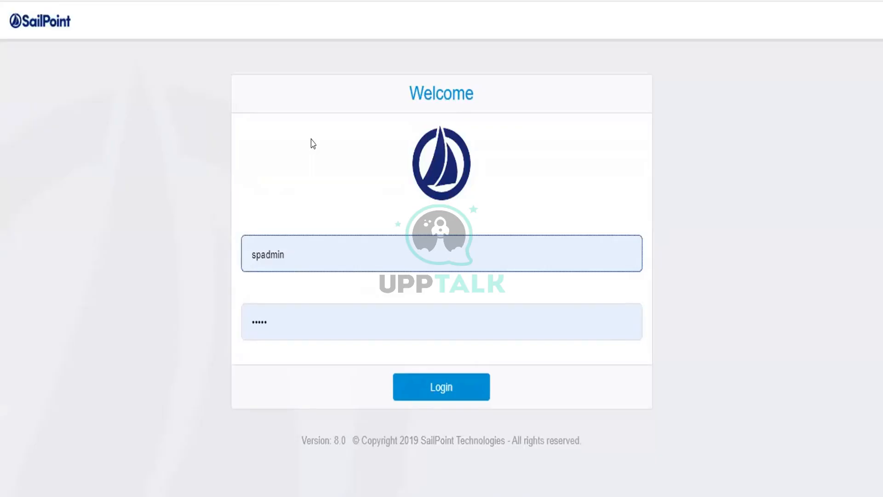
{"action": "key", "text": "Return"}
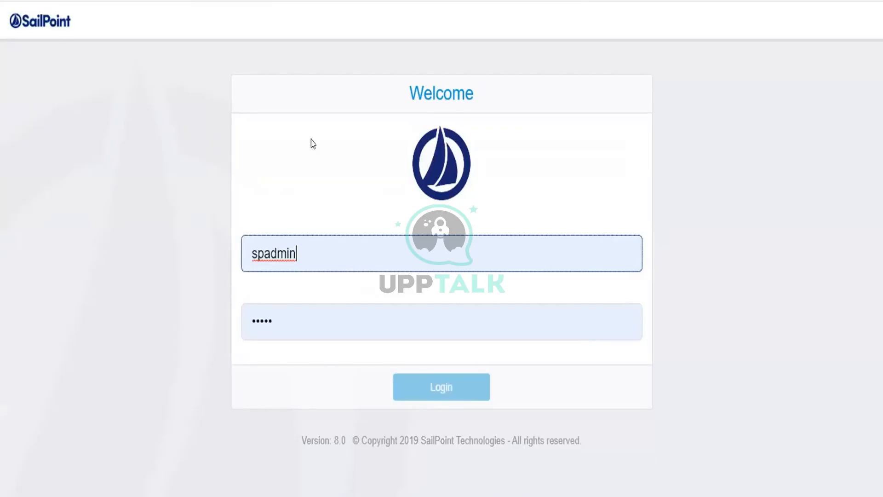
{"action": "key", "text": "Return"}
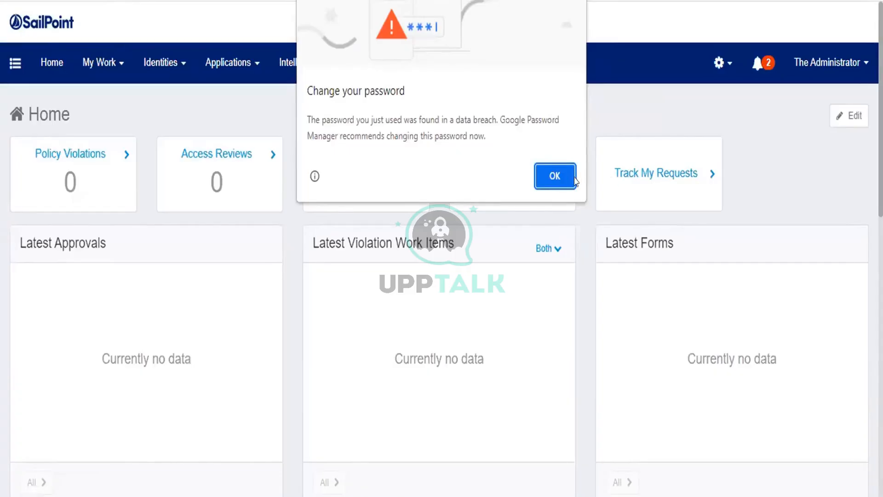
{"action": "left_click", "coordinate": [554, 177]}
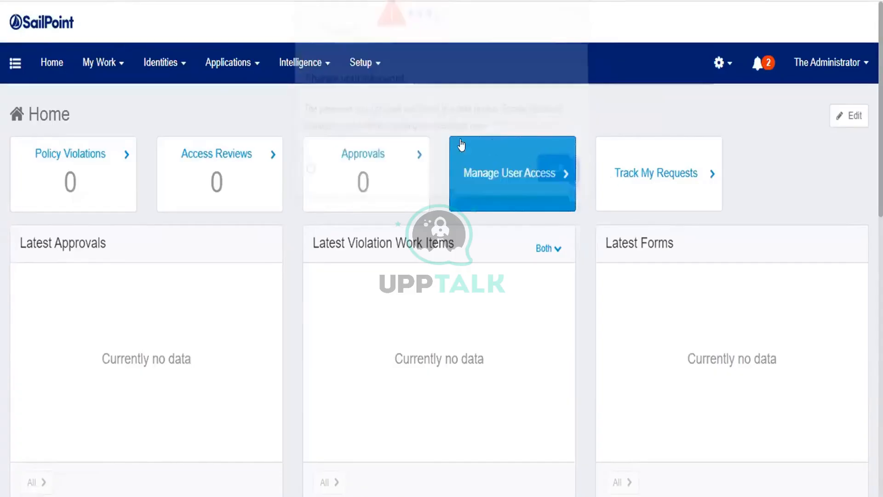
In the Lifecycle Manager configuration, enable requesters to set request priorities and save the change.
{"action": "left_click", "coordinate": [727, 69]}
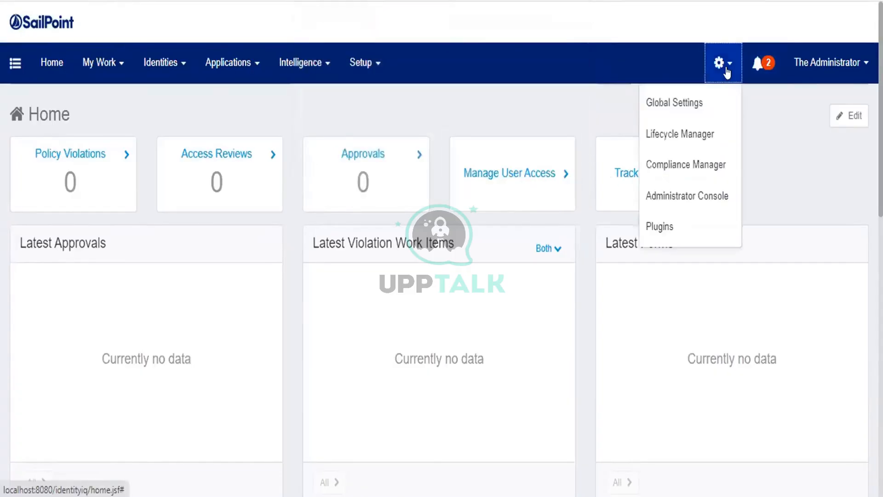
{"action": "left_click", "coordinate": [689, 134]}
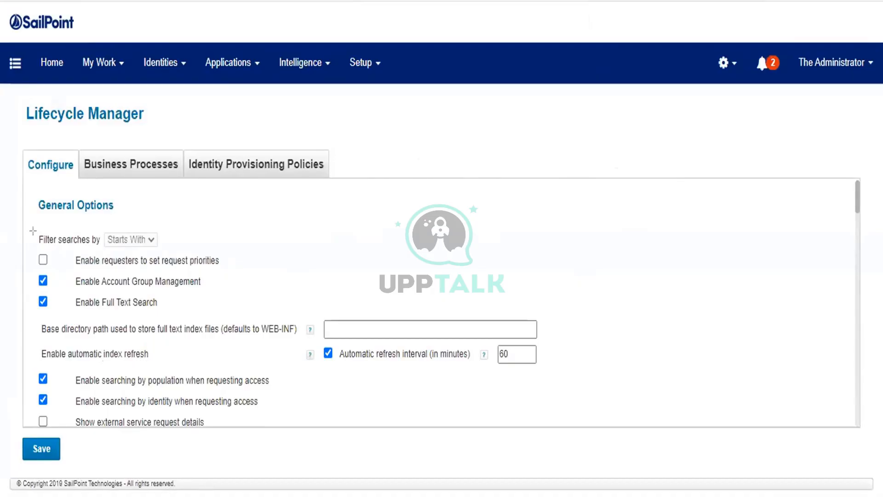
{"action": "mouse_move", "coordinate": [31, 246]}
{"action": "left_mouse_down"}
{"action": "mouse_move", "coordinate": [147, 251]}
{"action": "mouse_move", "coordinate": [234, 270]}
{"action": "left_mouse_up"}
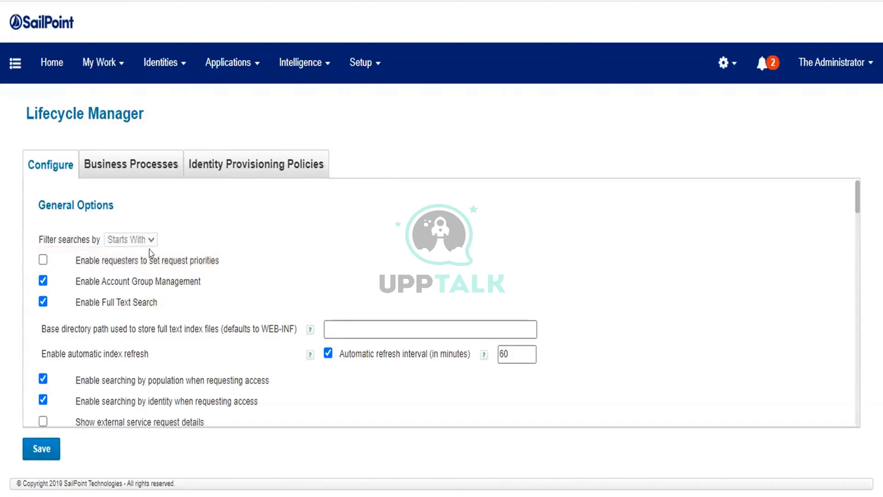
{"action": "left_click", "coordinate": [43, 260]}
{"action": "left_click", "coordinate": [37, 451]}
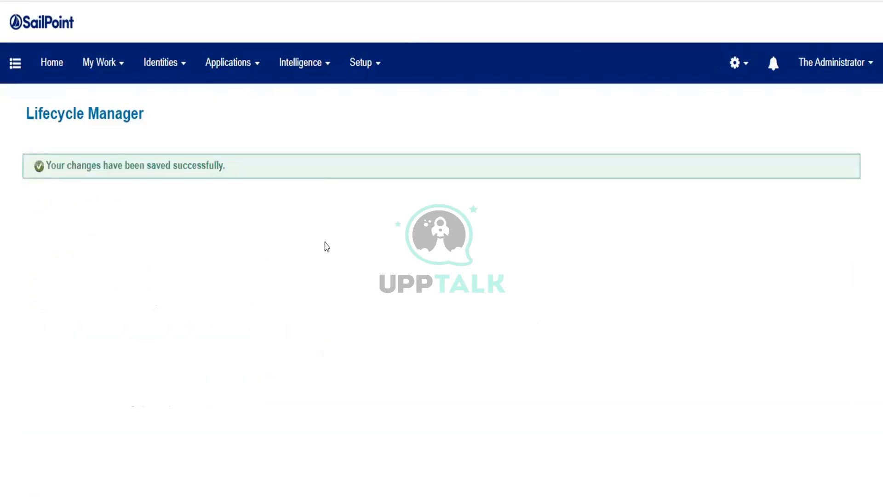
Start a Manage User Access request for The Administrator, list the available access, and select the Accounts Payable role to add.
{"action": "left_click", "coordinate": [46, 69]}
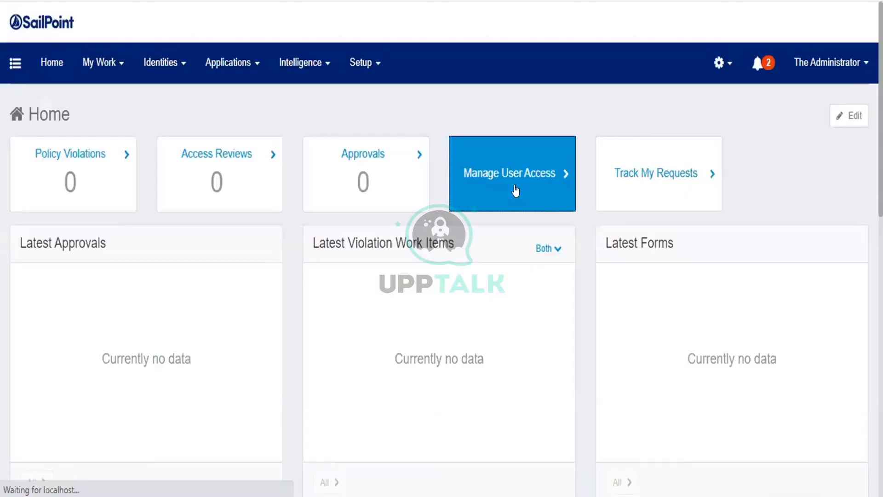
{"action": "left_click", "coordinate": [516, 191]}
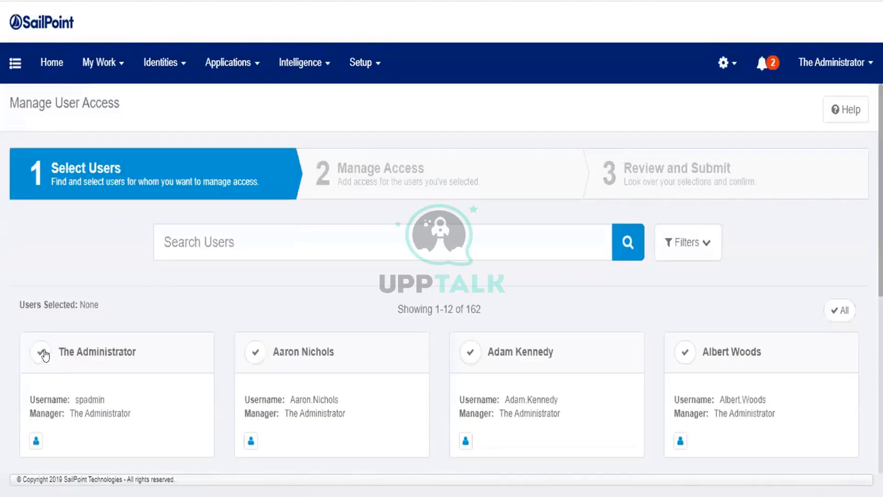
{"action": "left_click", "coordinate": [40, 352]}
{"action": "left_click", "coordinate": [420, 453]}
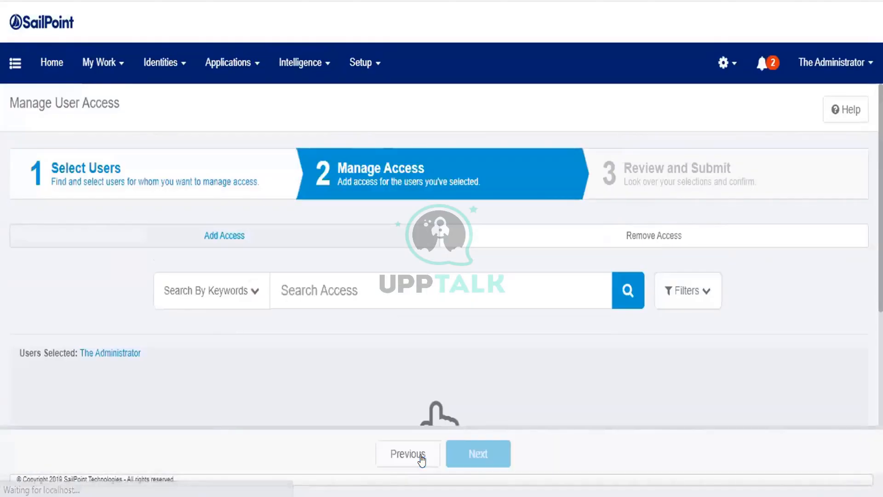
{"action": "left_click", "coordinate": [628, 294]}
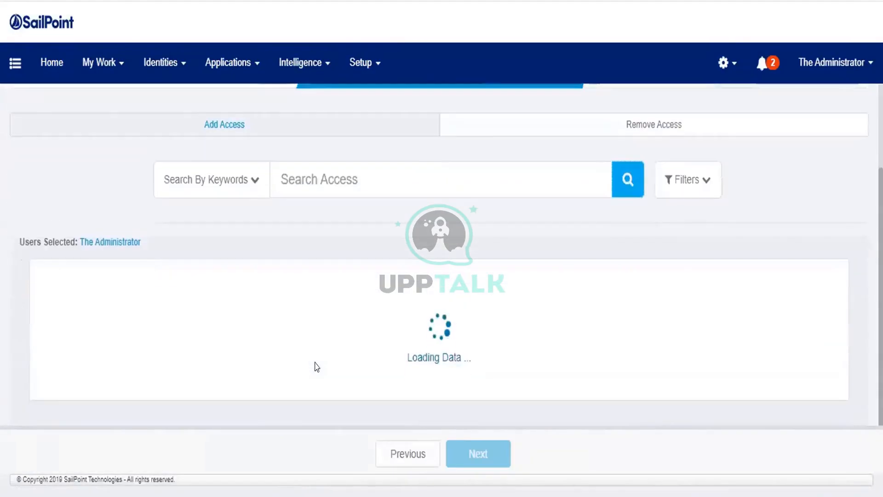
{"action": "left_click", "coordinate": [38, 289]}
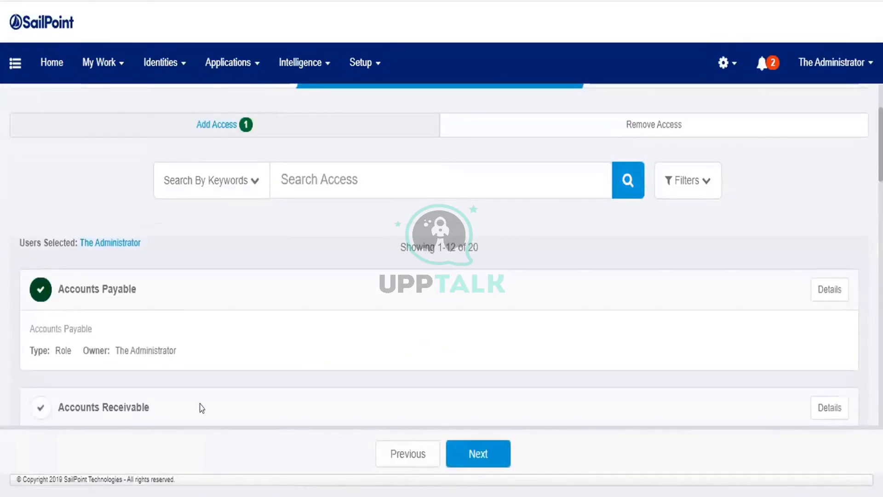
Proceed to the request review, set the Accounts Payable request's priority to High, mark the priority setting, and submit the request.
{"action": "left_click", "coordinate": [503, 458]}
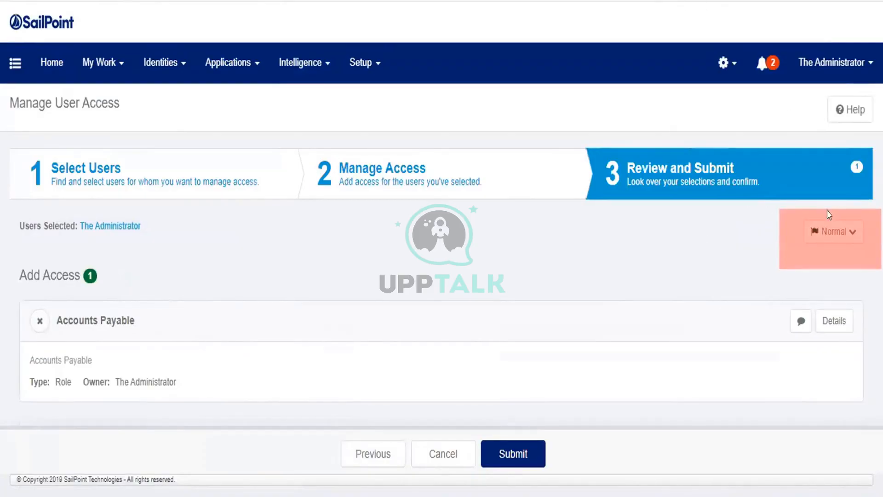
{"action": "left_click", "coordinate": [826, 234]}
{"action": "left_click", "coordinate": [815, 266]}
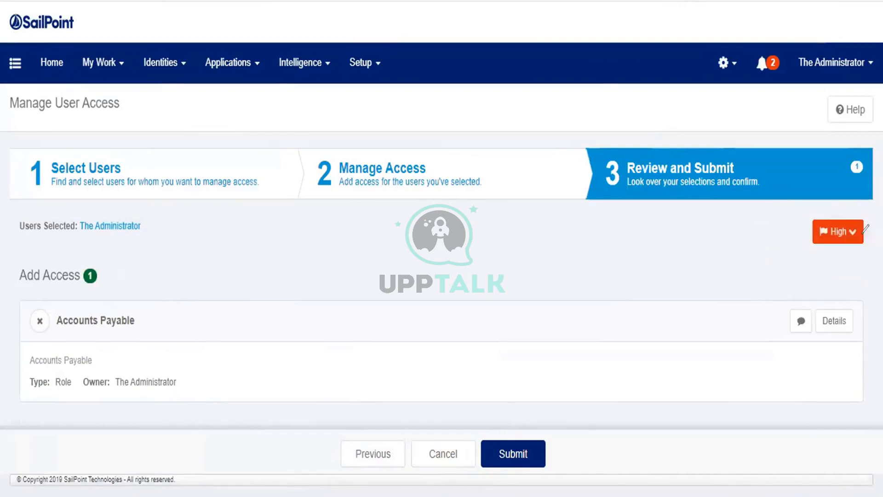
{"action": "mouse_move", "coordinate": [848, 206]}
{"action": "left_mouse_down"}
{"action": "mouse_move", "coordinate": [789, 230]}
{"action": "mouse_move", "coordinate": [876, 207]}
{"action": "mouse_move", "coordinate": [825, 213]}
{"action": "left_mouse_up"}
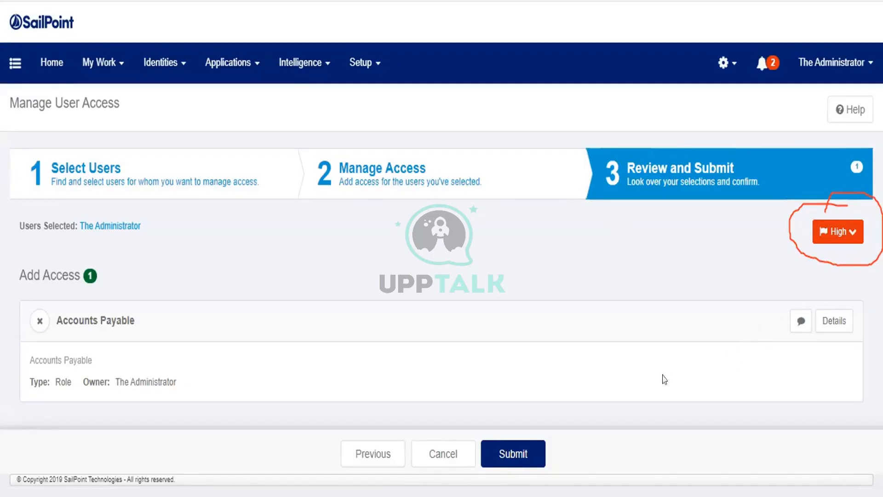
{"action": "left_click", "coordinate": [522, 454]}
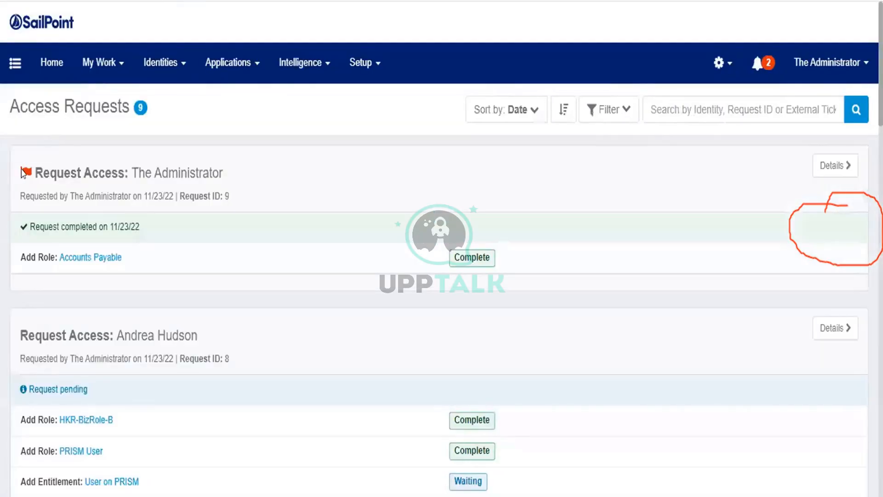
Compare the priority flag on the newest access request with the heading of the request below it.
{"action": "left_click_drag", "start_coordinate": [25, 170], "coordinate": [56, 173]}
{"action": "left_click_drag", "start_coordinate": [18, 339], "coordinate": [59, 337]}
{"action": "left_click", "coordinate": [40, 164]}
Open the Lifecycle Manager configuration and look through its general, role, entitlement and password options.
{"action": "left_click", "coordinate": [52, 62]}
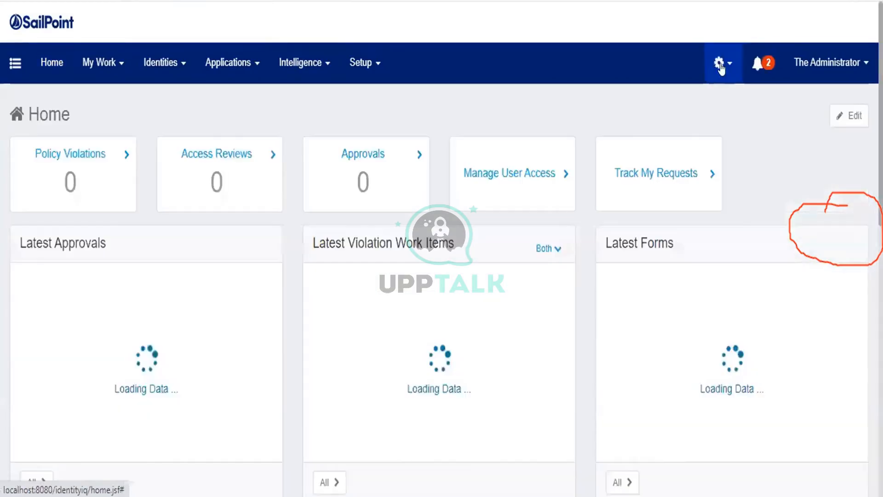
{"action": "left_click", "coordinate": [721, 64]}
{"action": "left_click", "coordinate": [692, 102]}
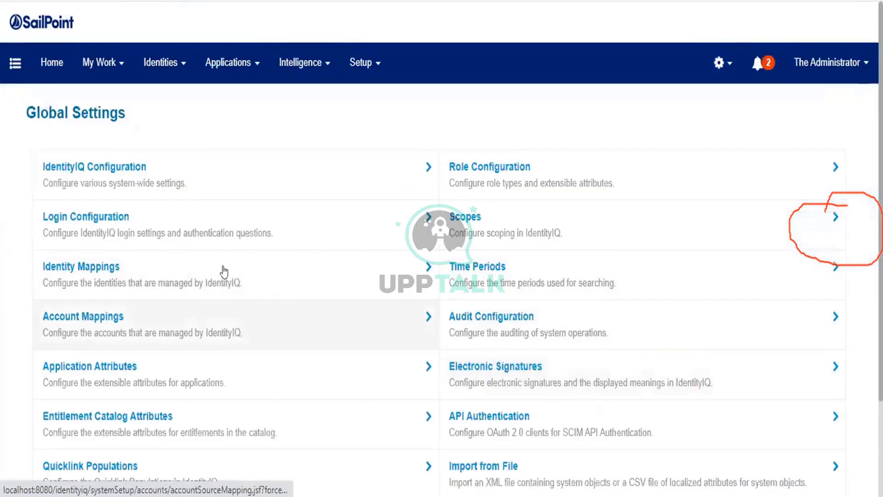
{"action": "left_click", "coordinate": [719, 63]}
{"action": "left_click", "coordinate": [718, 130]}
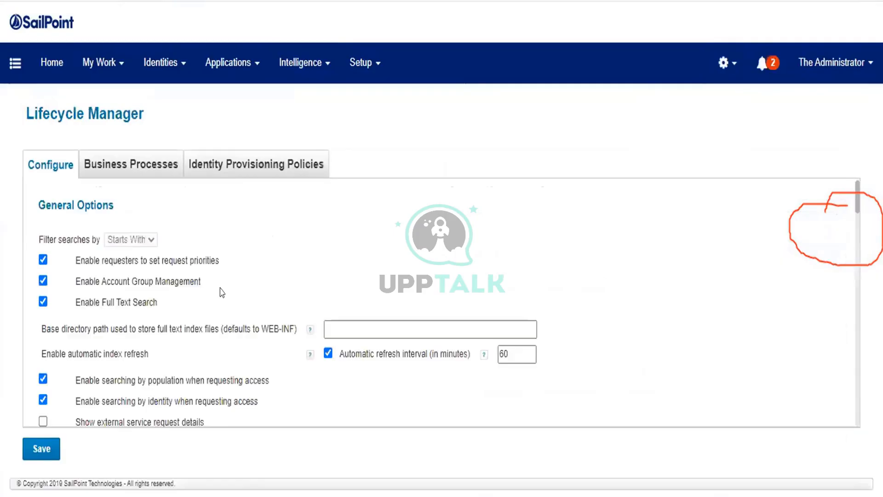
{"action": "scroll", "coordinate": [222, 293], "scroll_direction": "down", "scroll_amount": 6}
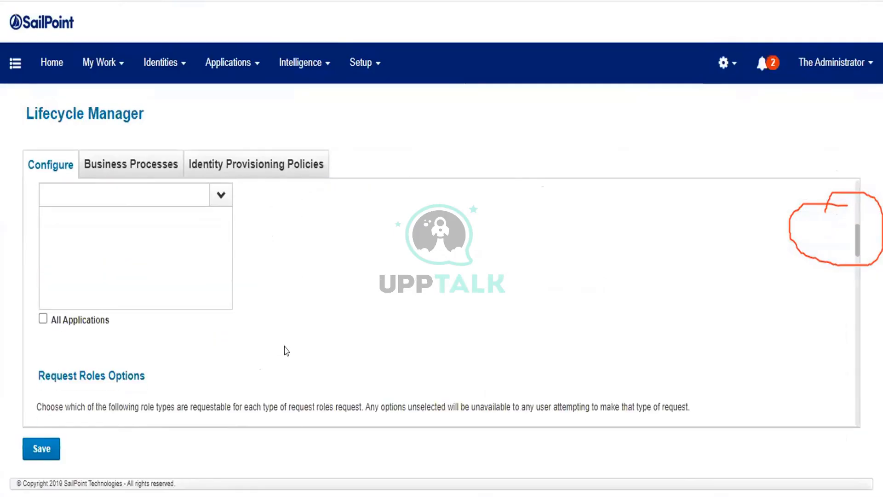
{"action": "scroll", "coordinate": [287, 350], "scroll_direction": "down", "scroll_amount": 5}
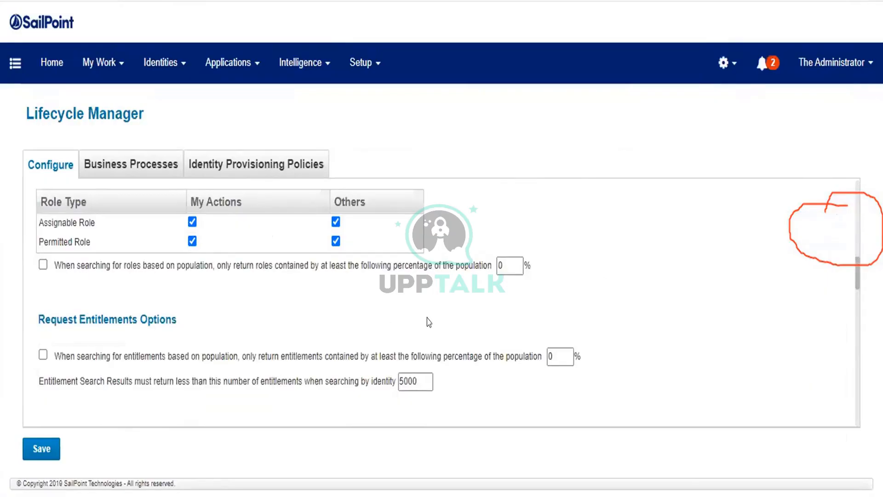
{"action": "scroll", "coordinate": [605, 315], "scroll_direction": "up", "scroll_amount": 2}
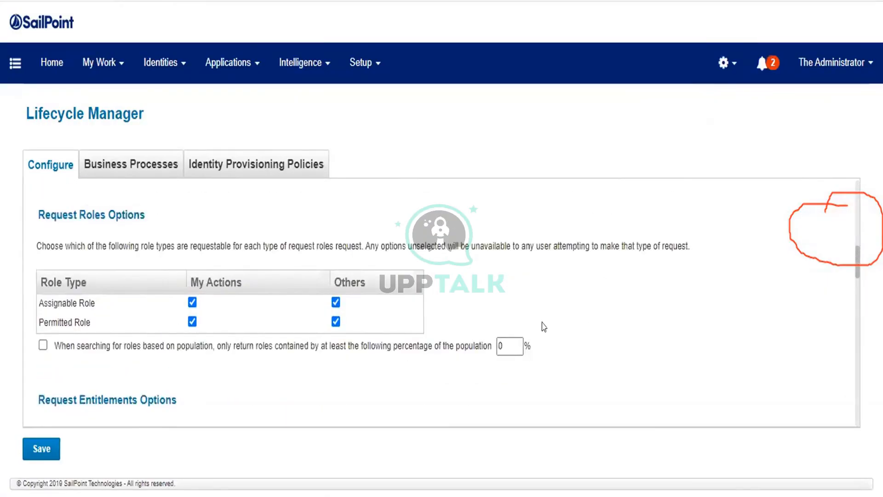
{"action": "scroll", "coordinate": [311, 351], "scroll_direction": "down", "scroll_amount": 10}
{"action": "scroll", "coordinate": [223, 356], "scroll_direction": "down", "scroll_amount": 10}
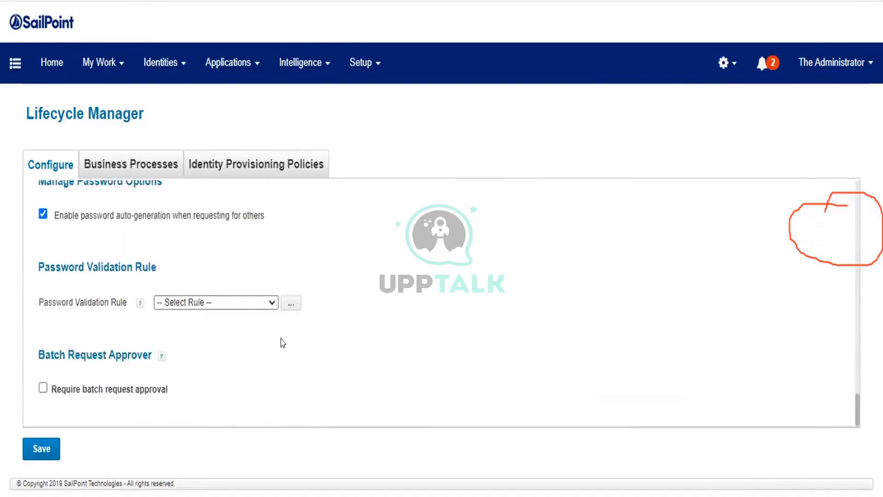
{"action": "scroll", "coordinate": [294, 341], "scroll_direction": "up", "scroll_amount": 3}
Check the Lifecycle Manager business process assignments, and recheck the account and role request options in the configuration.
{"action": "left_click", "coordinate": [246, 169]}
{"action": "left_click", "coordinate": [155, 171]}
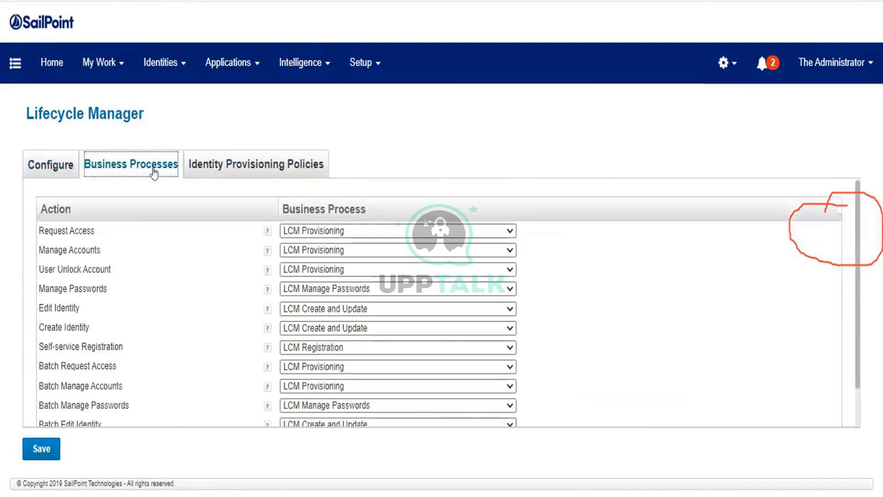
{"action": "left_click", "coordinate": [61, 180]}
{"action": "scroll", "coordinate": [334, 326], "scroll_direction": "up", "scroll_amount": 10}
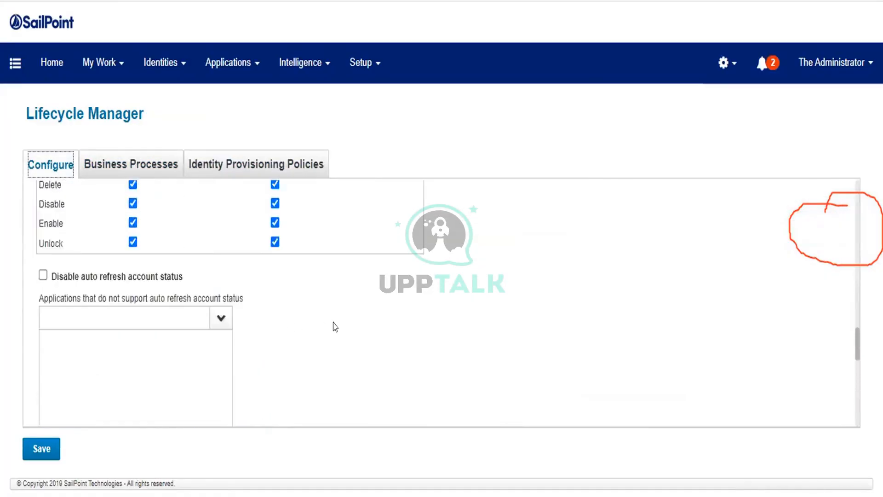
{"action": "scroll", "coordinate": [335, 327], "scroll_direction": "up", "scroll_amount": 10}
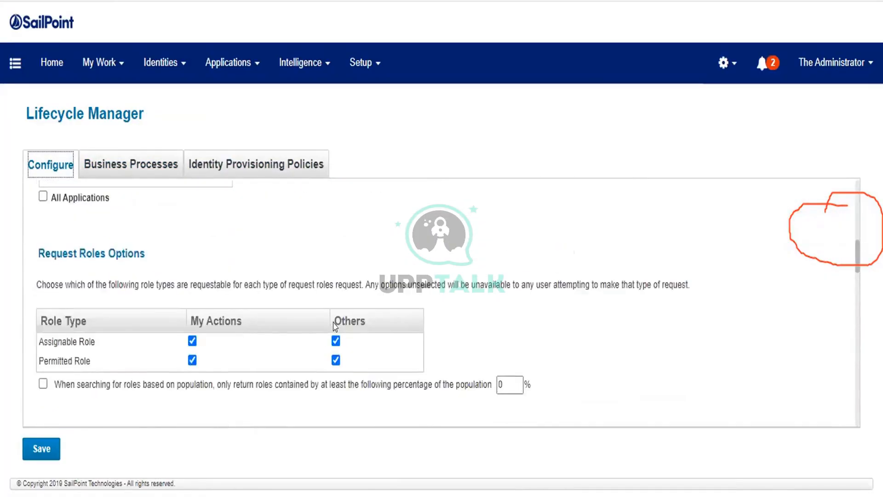
{"action": "scroll", "coordinate": [335, 327], "scroll_direction": "up", "scroll_amount": 2}
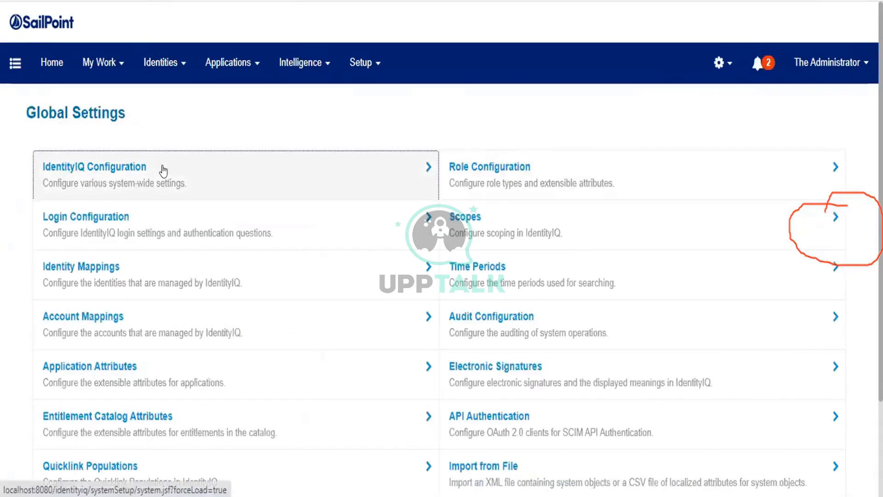
Enable attachments in the miscellaneous IdentityIQ configuration settings and try to save the change.
{"action": "left_click", "coordinate": [163, 171]}
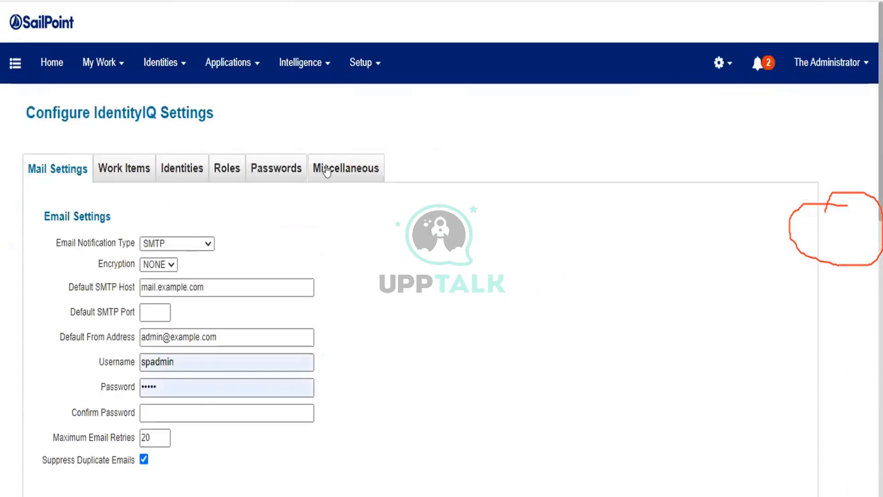
{"action": "left_click", "coordinate": [322, 172]}
{"action": "scroll", "coordinate": [325, 299], "scroll_direction": "down", "scroll_amount": 15}
{"action": "scroll", "coordinate": [327, 328], "scroll_direction": "down", "scroll_amount": 2}
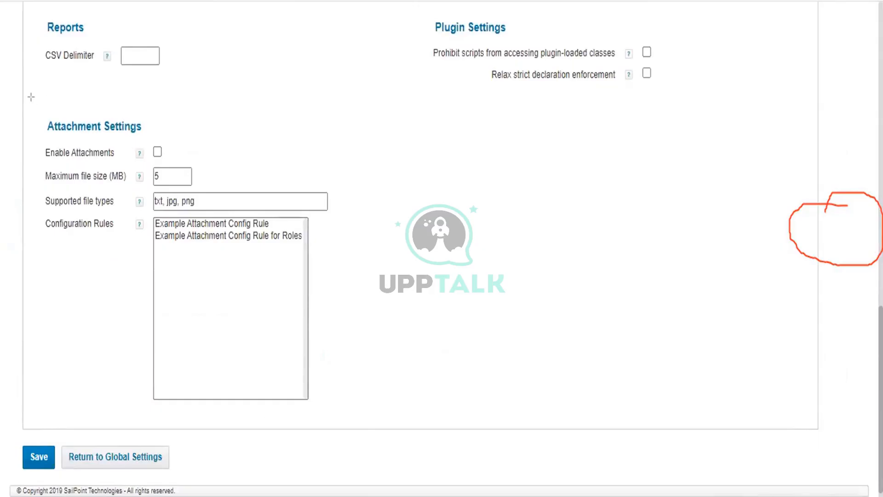
{"action": "mouse_move", "coordinate": [35, 102]}
{"action": "left_mouse_down"}
{"action": "mouse_move", "coordinate": [253, 353]}
{"action": "mouse_move", "coordinate": [342, 411]}
{"action": "left_mouse_up"}
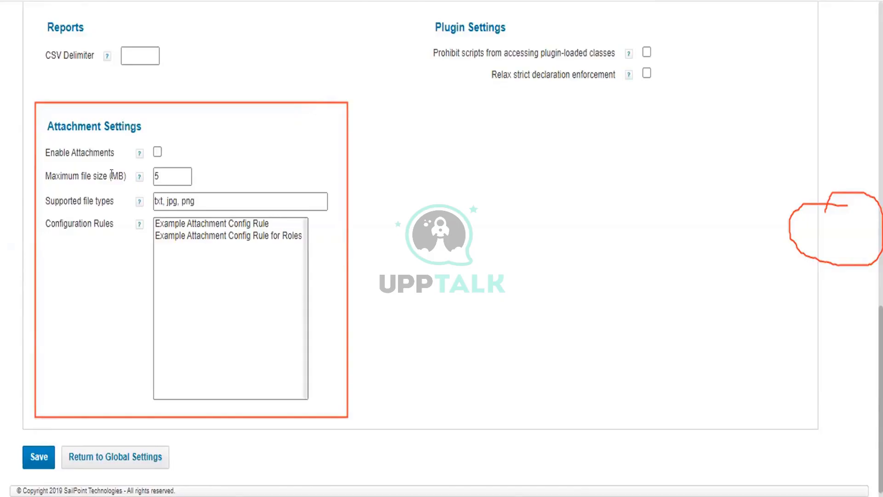
{"action": "left_click", "coordinate": [157, 153]}
{"action": "left_click", "coordinate": [36, 460]}
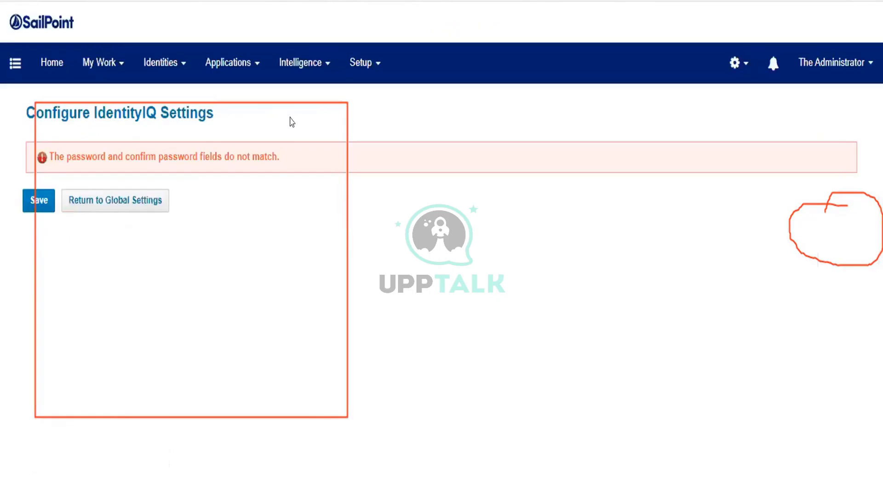
Clear the email password in the mail settings and check the Enable Attachments option in the miscellaneous settings.
{"action": "scroll", "coordinate": [202, 396], "scroll_direction": "down", "scroll_amount": 4}
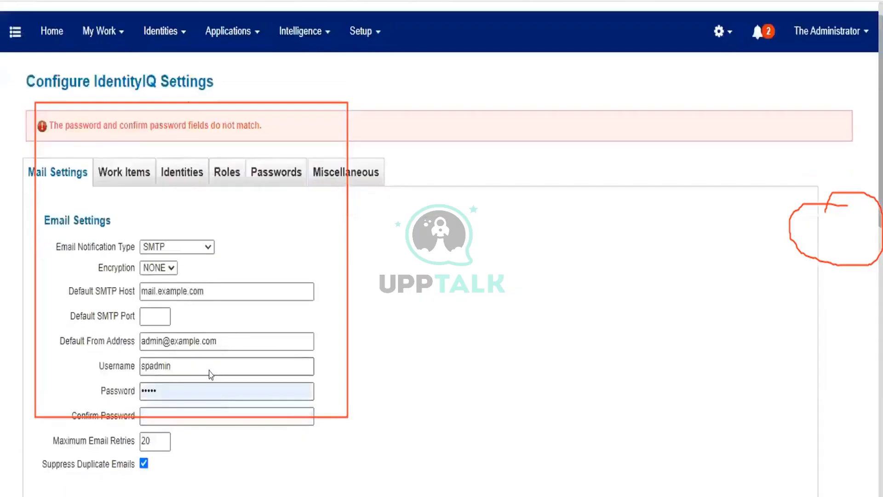
{"action": "double_click", "coordinate": [142, 269]}
{"action": "key", "text": "BackSpace"}
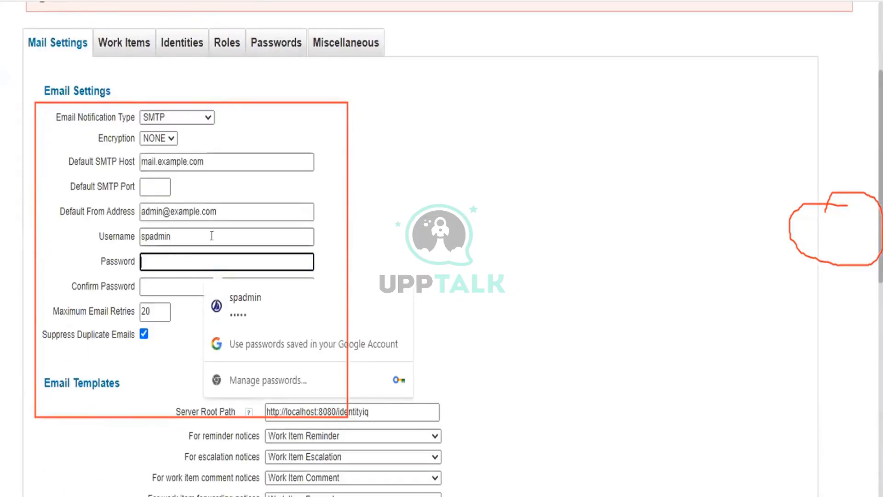
{"action": "left_click_drag", "start_coordinate": [211, 236], "coordinate": [68, 288]}
{"action": "key", "text": "BackSpace"}
{"action": "left_click", "coordinate": [346, 43]}
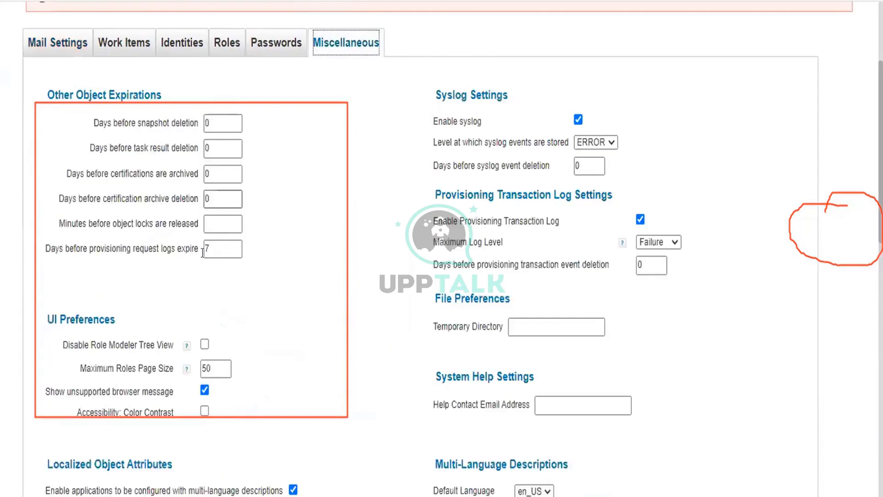
{"action": "scroll", "coordinate": [165, 295], "scroll_direction": "down", "scroll_amount": 15}
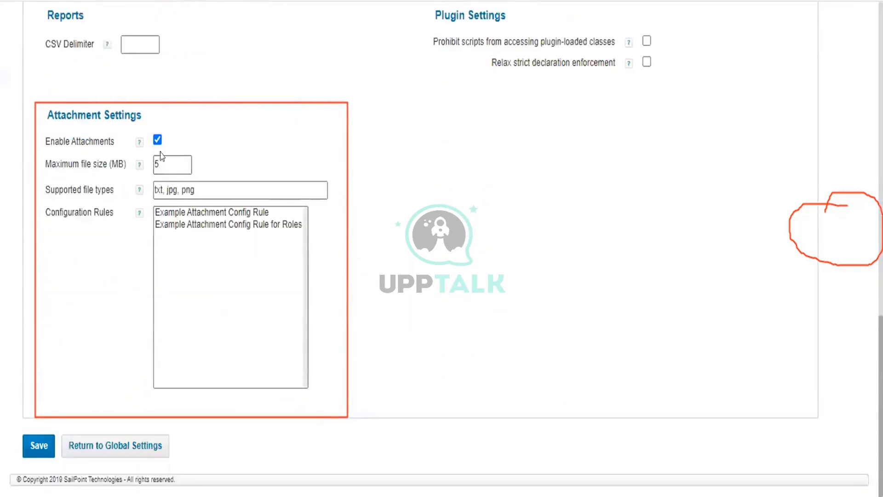
{"action": "scroll", "coordinate": [161, 158], "scroll_direction": "up", "scroll_amount": 15}
Clear the prefilled email username and password in the mail settings and save the IdentityIQ configuration.
{"action": "left_click", "coordinate": [77, 209]}
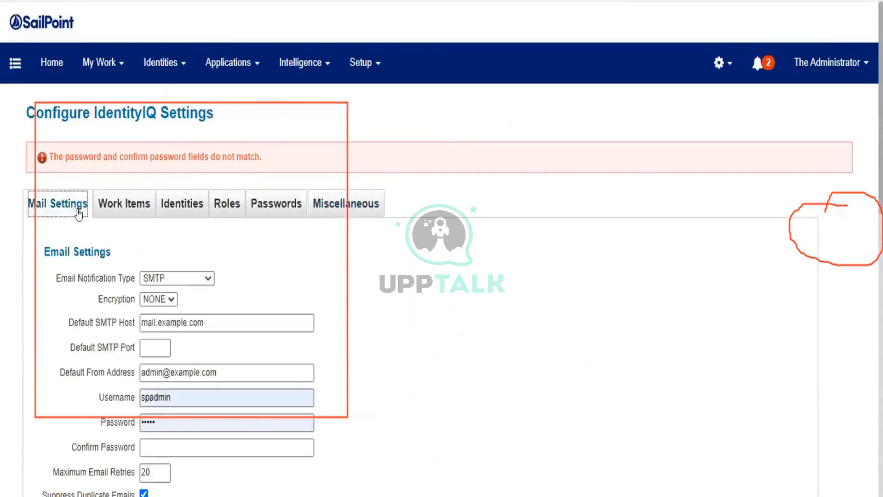
{"action": "scroll", "coordinate": [94, 223], "scroll_direction": "down", "scroll_amount": 3}
{"action": "left_click_drag", "start_coordinate": [181, 232], "coordinate": [94, 255]}
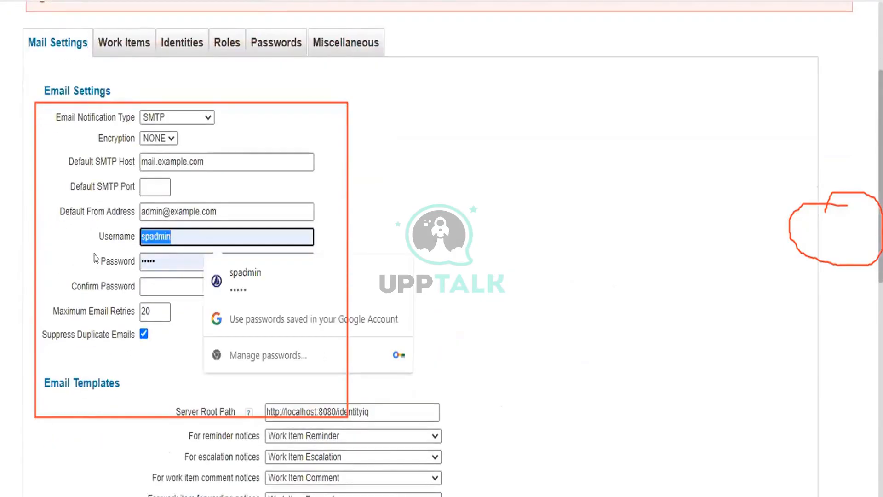
{"action": "key", "text": "BackSpace"}
{"action": "key", "text": "Tab"}
{"action": "key", "text": "BackSpace"}
{"action": "scroll", "coordinate": [64, 349], "scroll_direction": "down", "scroll_amount": 6}
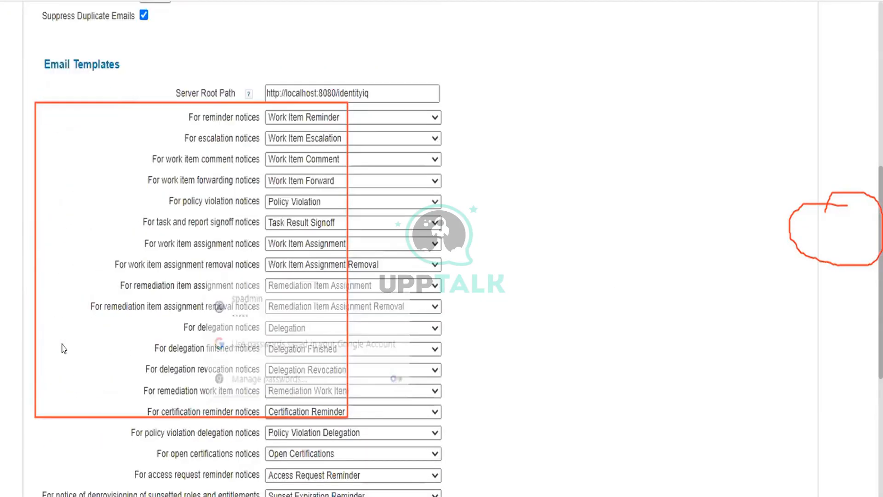
{"action": "scroll", "coordinate": [63, 349], "scroll_direction": "down", "scroll_amount": 4}
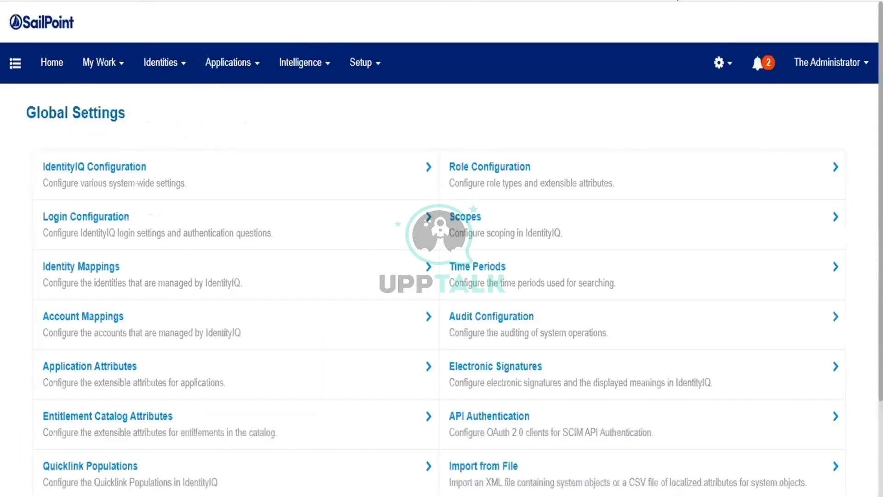
Start a Manage User Access request for the second listed user and select the Accounts Payable role to add.
{"action": "left_click", "coordinate": [65, 78]}
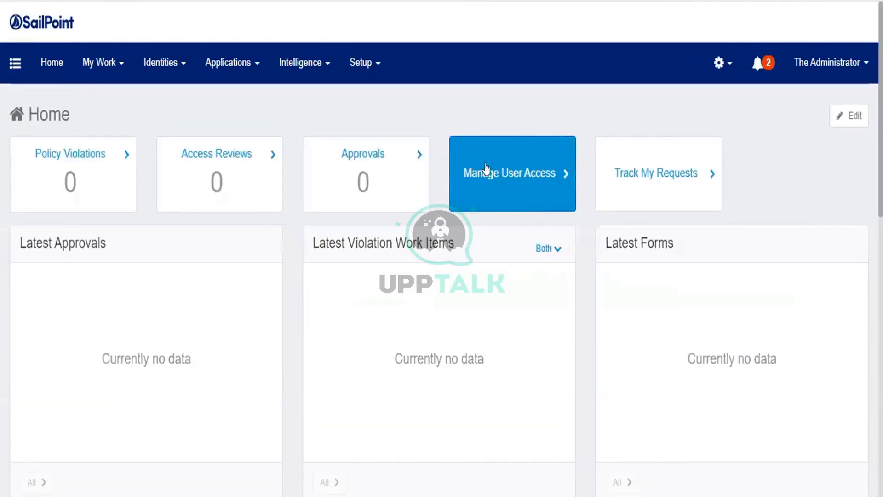
{"action": "left_click", "coordinate": [485, 172]}
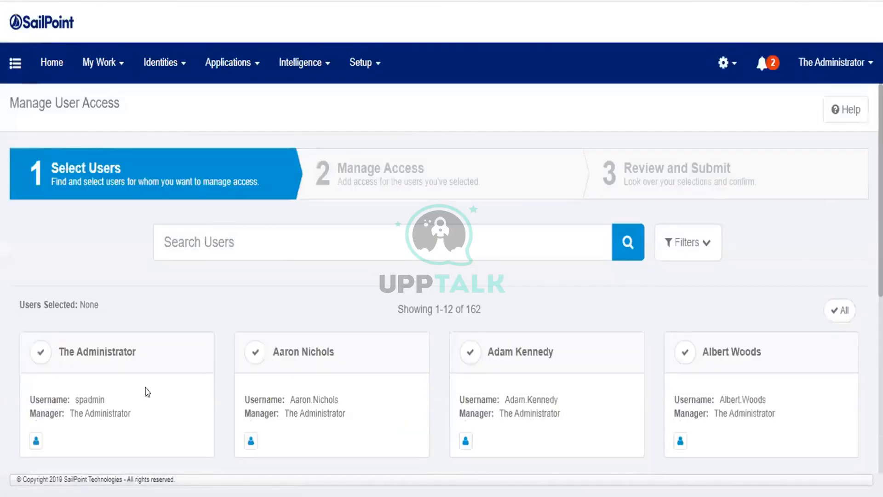
{"action": "left_click", "coordinate": [254, 355]}
{"action": "left_click", "coordinate": [460, 448]}
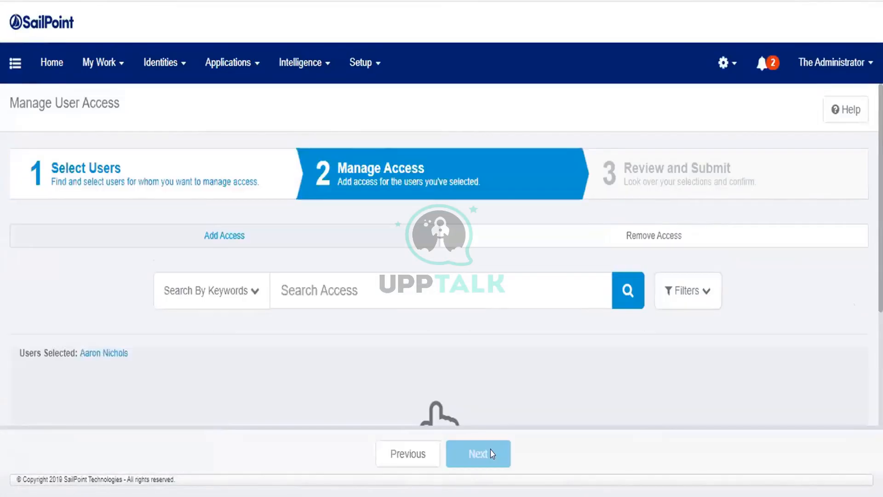
{"action": "left_click", "coordinate": [614, 291]}
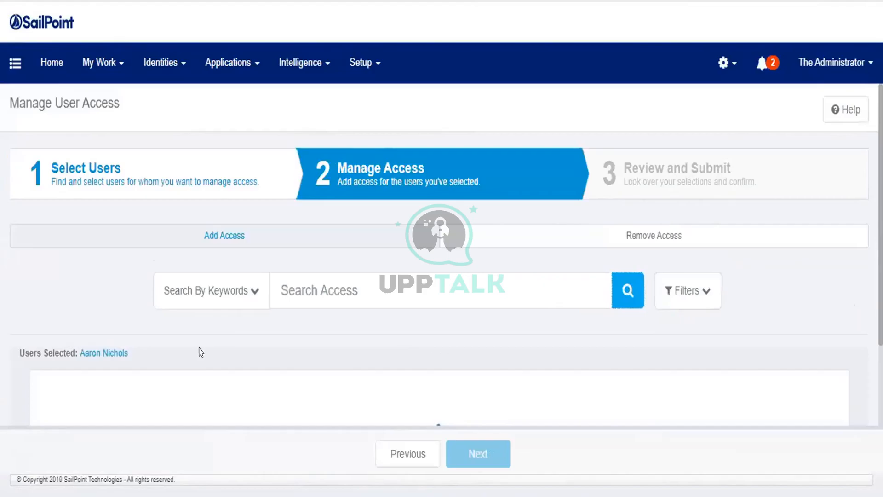
{"action": "scroll", "coordinate": [77, 345], "scroll_direction": "down", "scroll_amount": 2}
{"action": "scroll", "coordinate": [77, 344], "scroll_direction": "down", "scroll_amount": 2}
{"action": "left_click", "coordinate": [41, 241]}
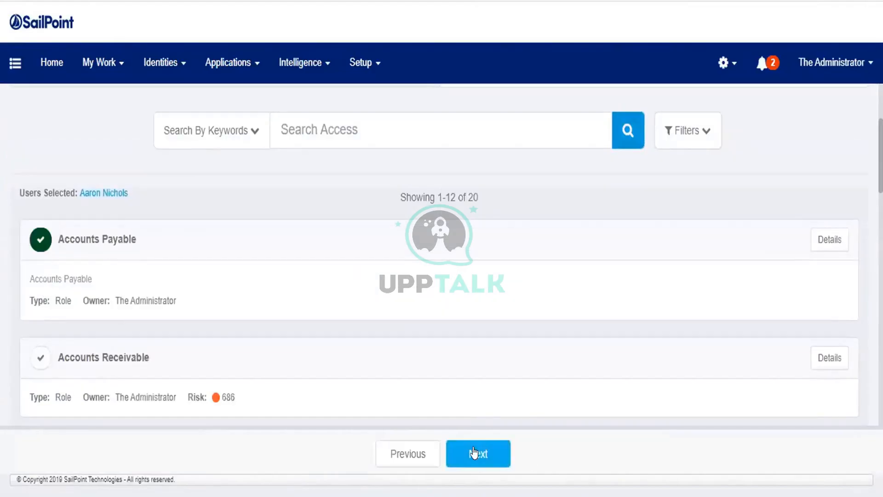
Proceed to the review of the Accounts Payable request and choose Normal Priority.
{"action": "left_click", "coordinate": [476, 453]}
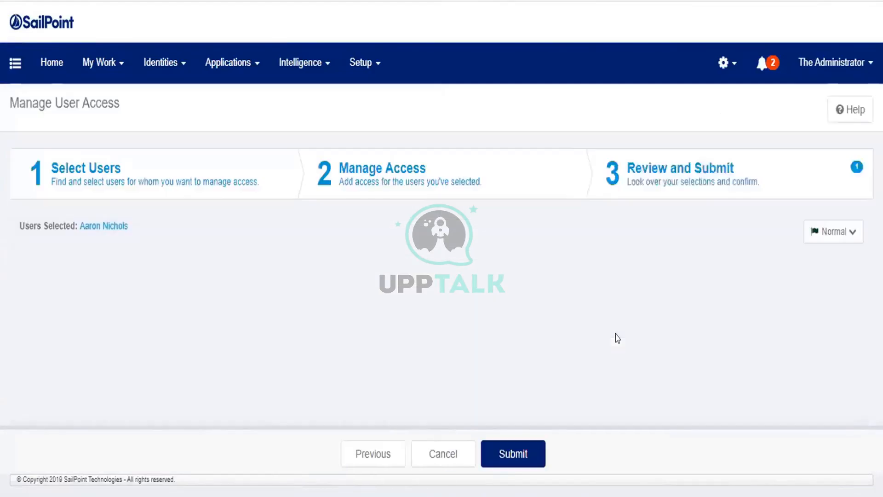
{"action": "left_click", "coordinate": [823, 235]}
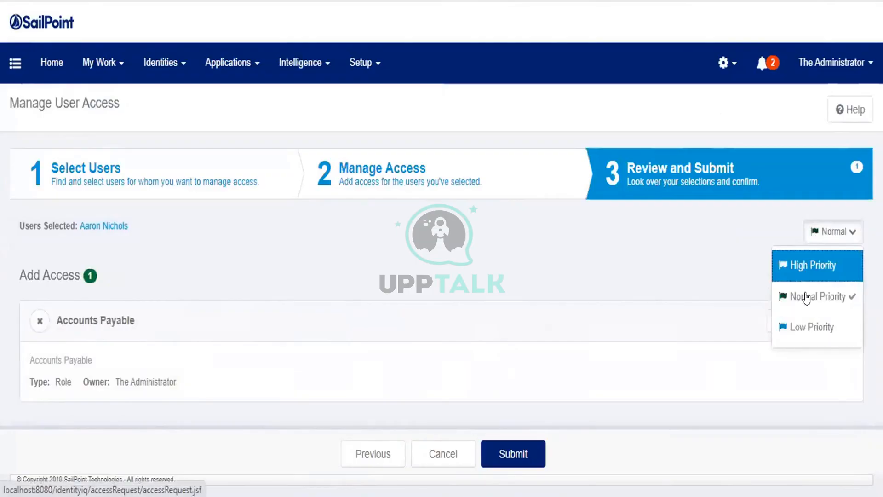
{"action": "left_click", "coordinate": [807, 297]}
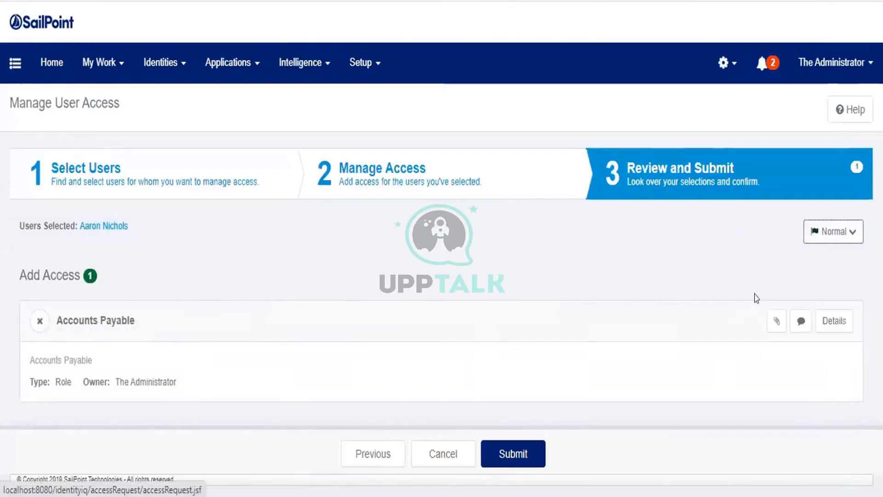
Check the file attachment dialog for the Accounts Payable item and close it without adding a file.
{"action": "left_click", "coordinate": [776, 321]}
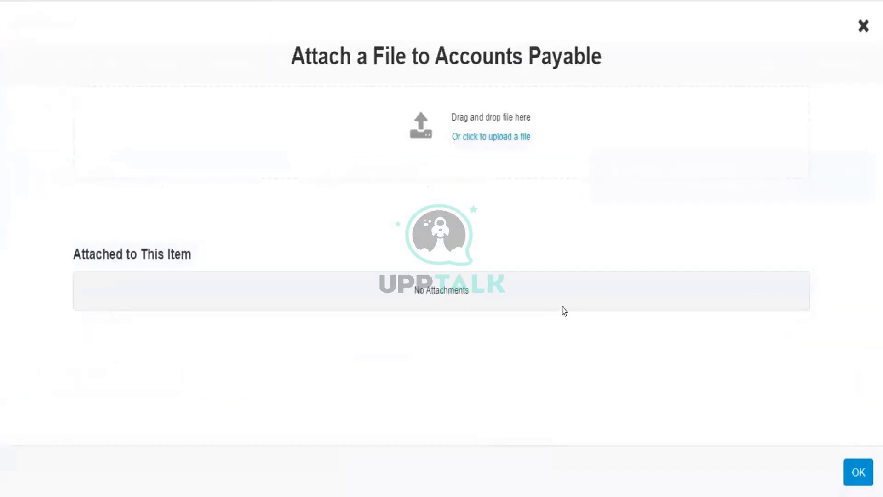
{"action": "left_click", "coordinate": [858, 31]}
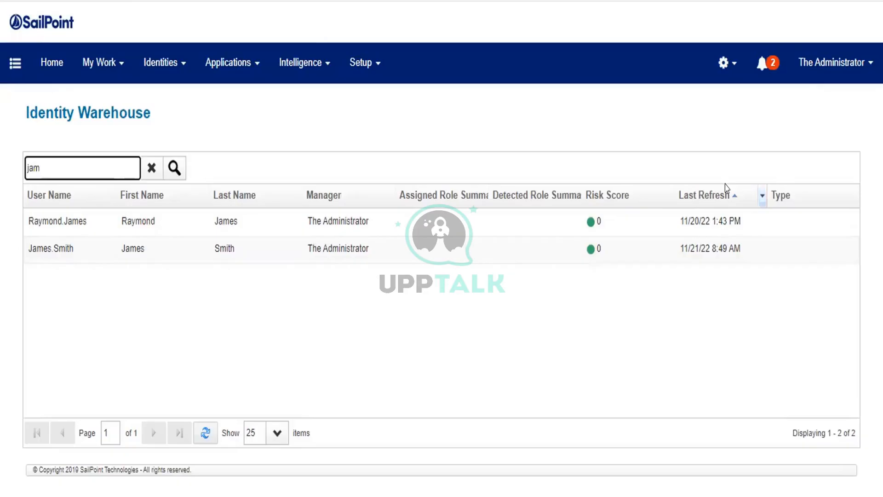
Open the identity details of the second user in the filtered Identity Warehouse list and highlight their user name.
{"action": "left_click", "coordinate": [94, 63]}
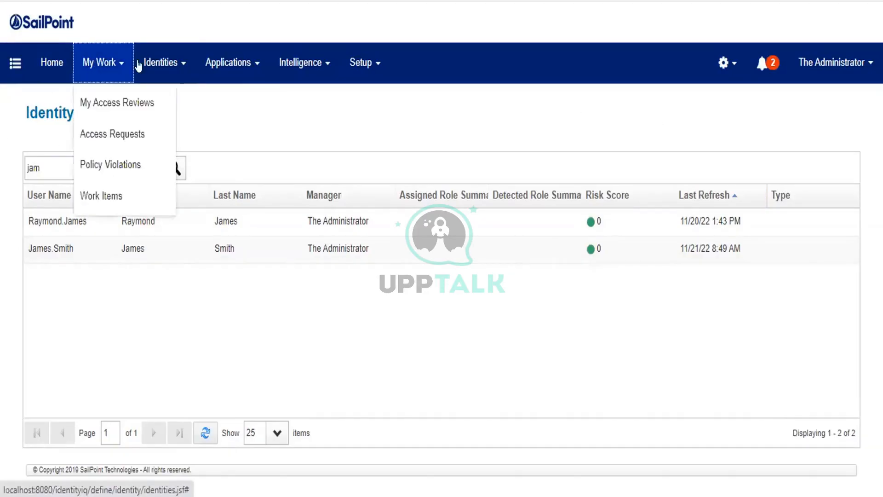
{"action": "mouse_move", "coordinate": [300, 64]}
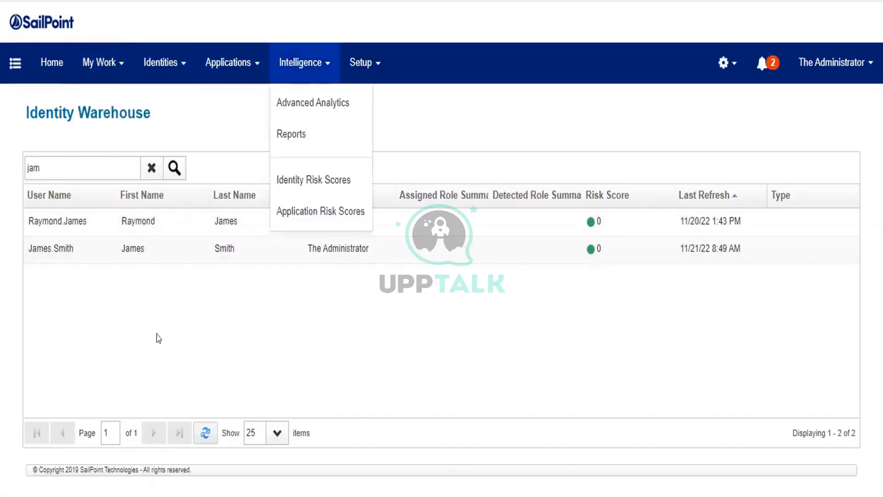
{"action": "left_click", "coordinate": [58, 258]}
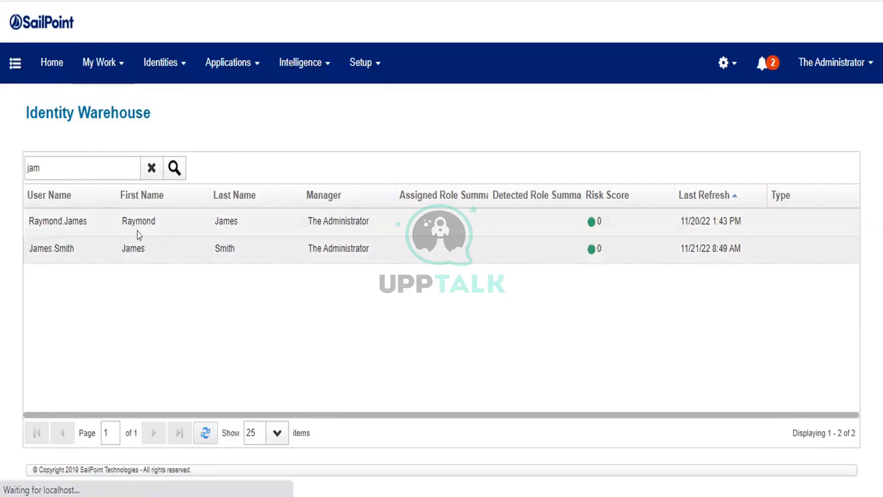
{"action": "left_click_drag", "start_coordinate": [104, 208], "coordinate": [181, 212]}
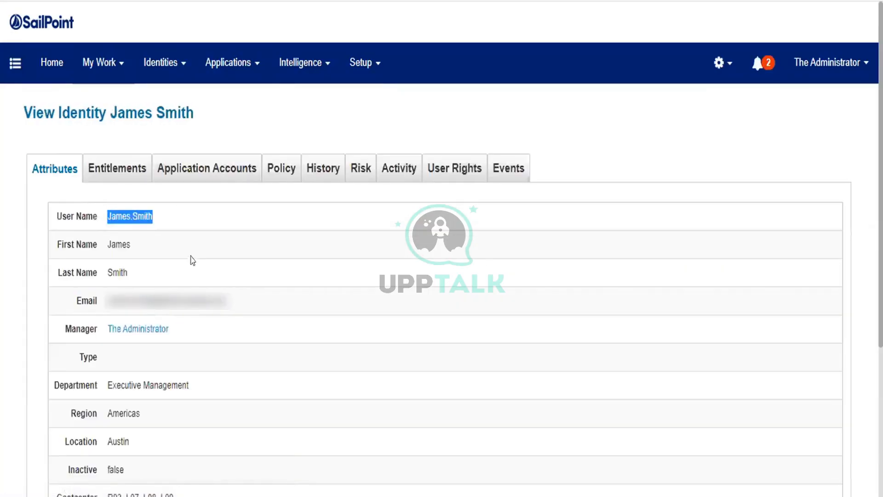
{"action": "scroll", "coordinate": [181, 322], "scroll_direction": "down", "scroll_amount": 5}
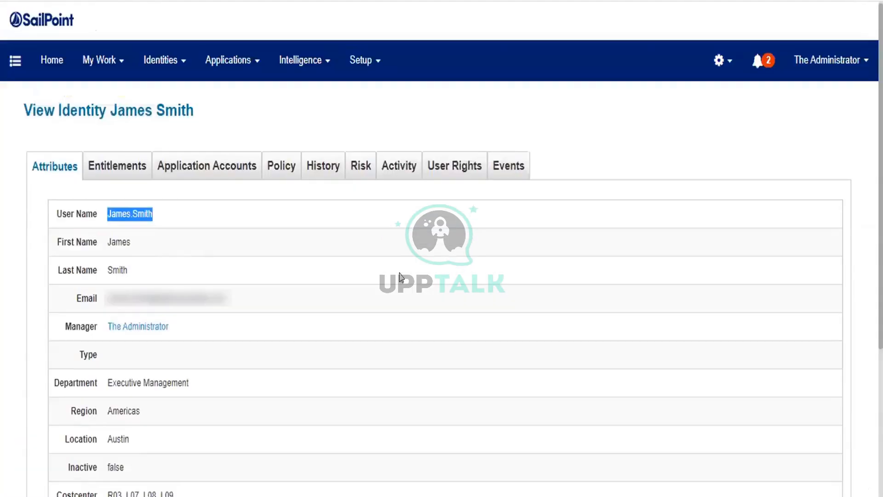
{"action": "scroll", "coordinate": [288, 305], "scroll_direction": "up", "scroll_amount": 5}
Change the identity's password by entering and confirming a new password, save the identity, and dismiss the browser's password warning.
{"action": "left_click", "coordinate": [101, 356]}
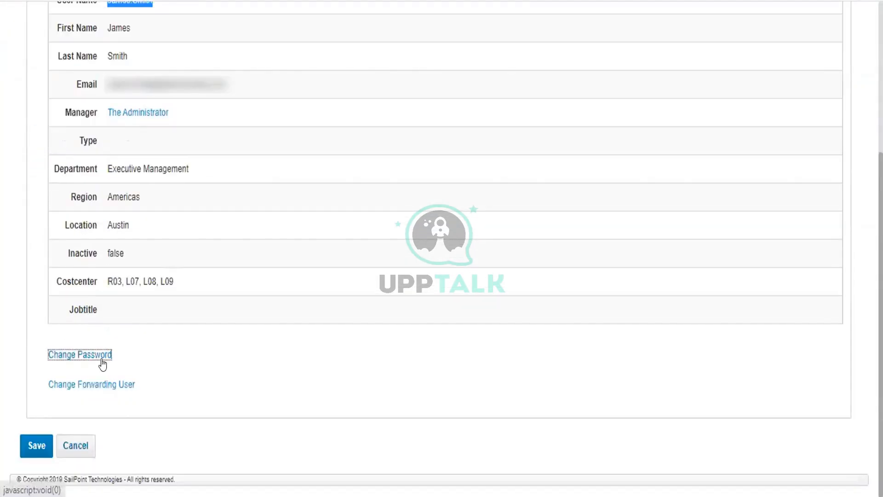
{"action": "left_click", "coordinate": [158, 408]}
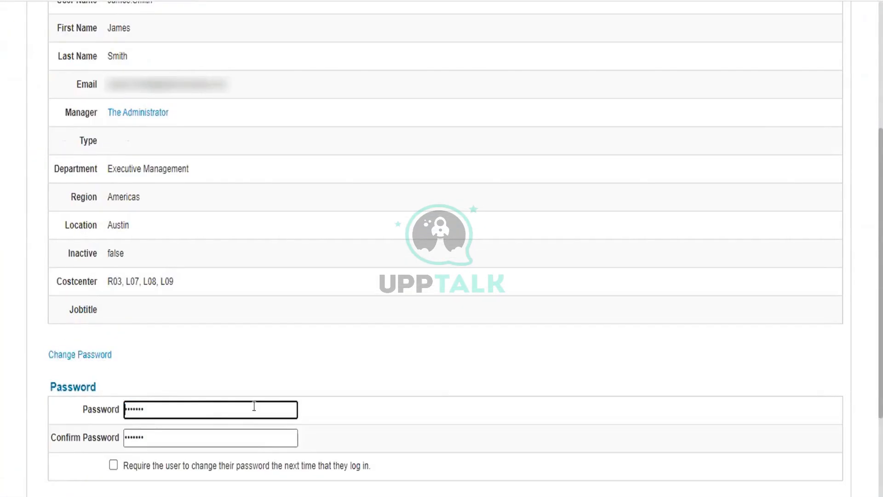
{"action": "key", "text": "ctrl+a"}
{"action": "type", "text": "•••••"}
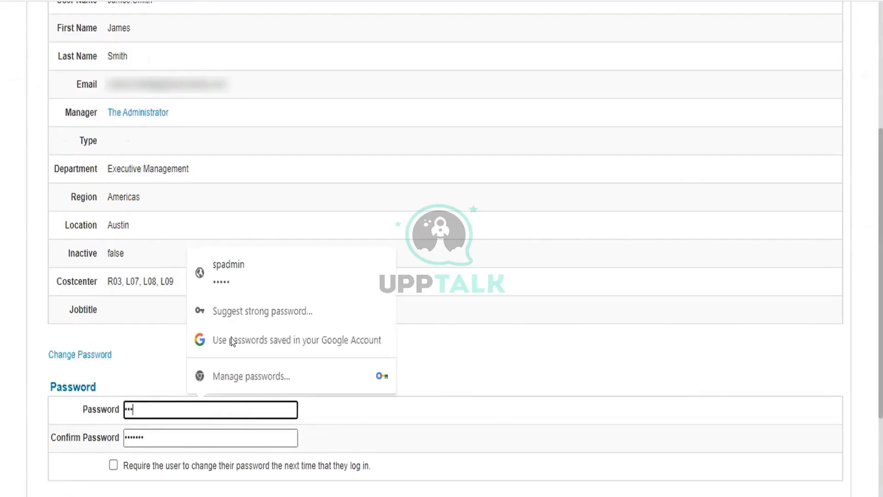
{"action": "key", "text": "Tab"}
{"action": "type", "text": "•••"}
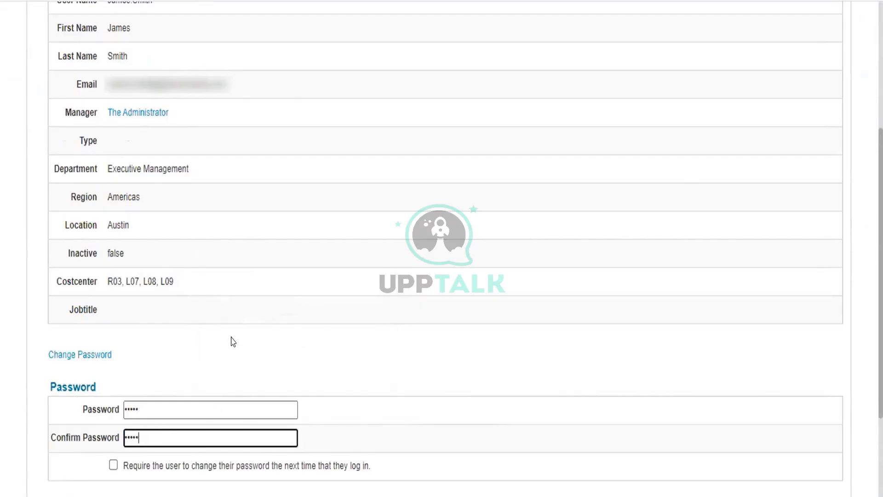
{"action": "scroll", "coordinate": [234, 342], "scroll_direction": "down", "scroll_amount": 3}
{"action": "left_click", "coordinate": [29, 444]}
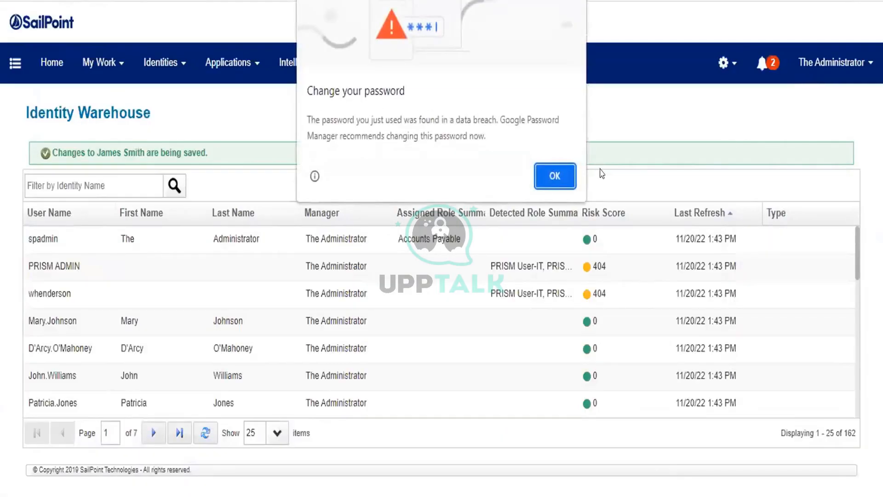
{"action": "left_click", "coordinate": [555, 177]}
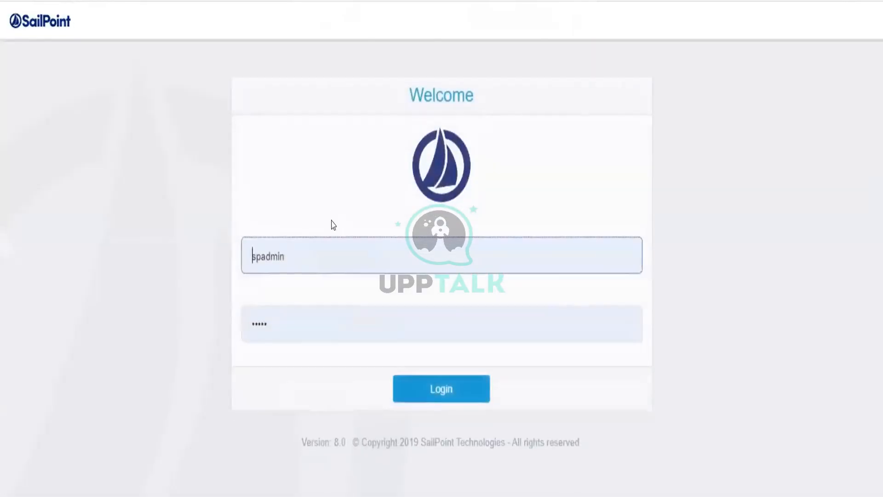
Replace the prefilled login name with the edited identity's user name and log in with the prefilled password.
{"action": "left_click", "coordinate": [364, 243]}
{"action": "left_click_drag", "start_coordinate": [365, 243], "coordinate": [230, 250]}
{"action": "type", "text": "James.Smith"}
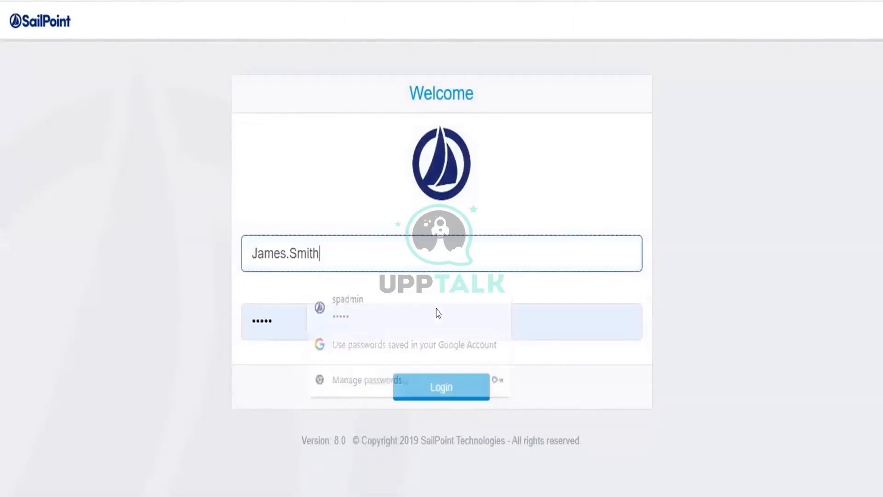
{"action": "left_click", "coordinate": [432, 392]}
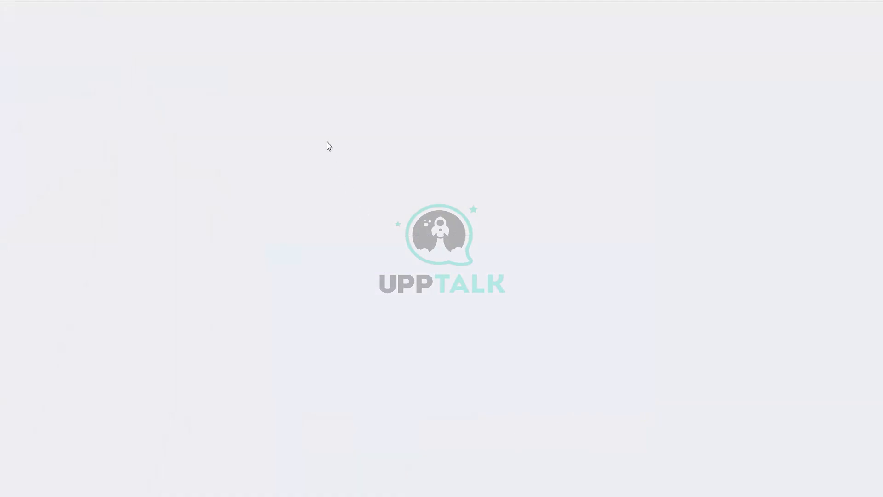
{"action": "left_click", "coordinate": [779, 227]}
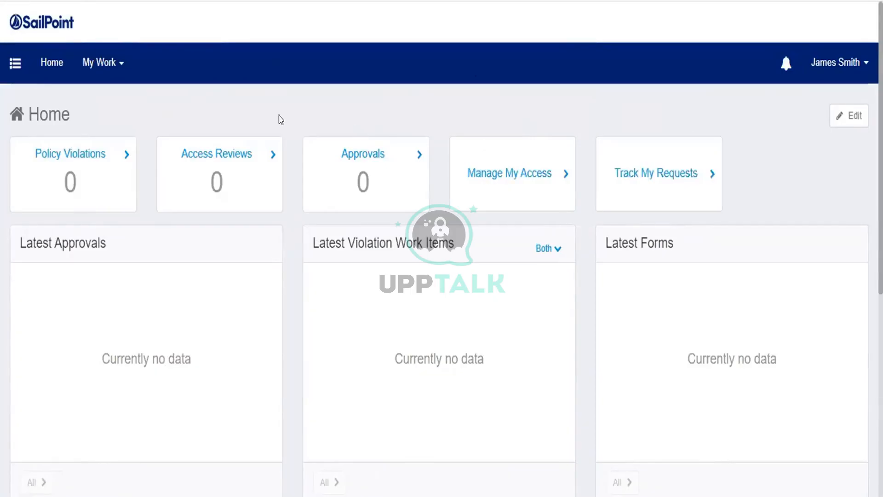
Go to the home page of this user account and log out.
{"action": "left_click", "coordinate": [44, 65]}
{"action": "left_click", "coordinate": [823, 68]}
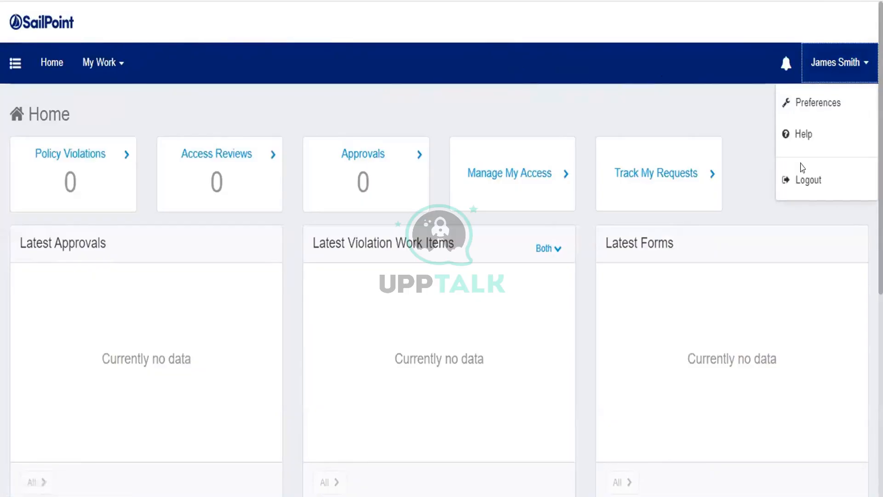
{"action": "left_click", "coordinate": [801, 180]}
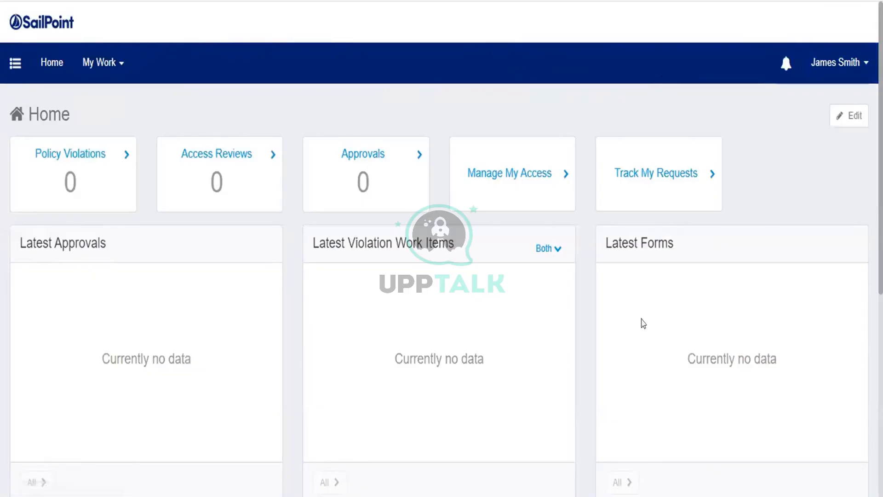